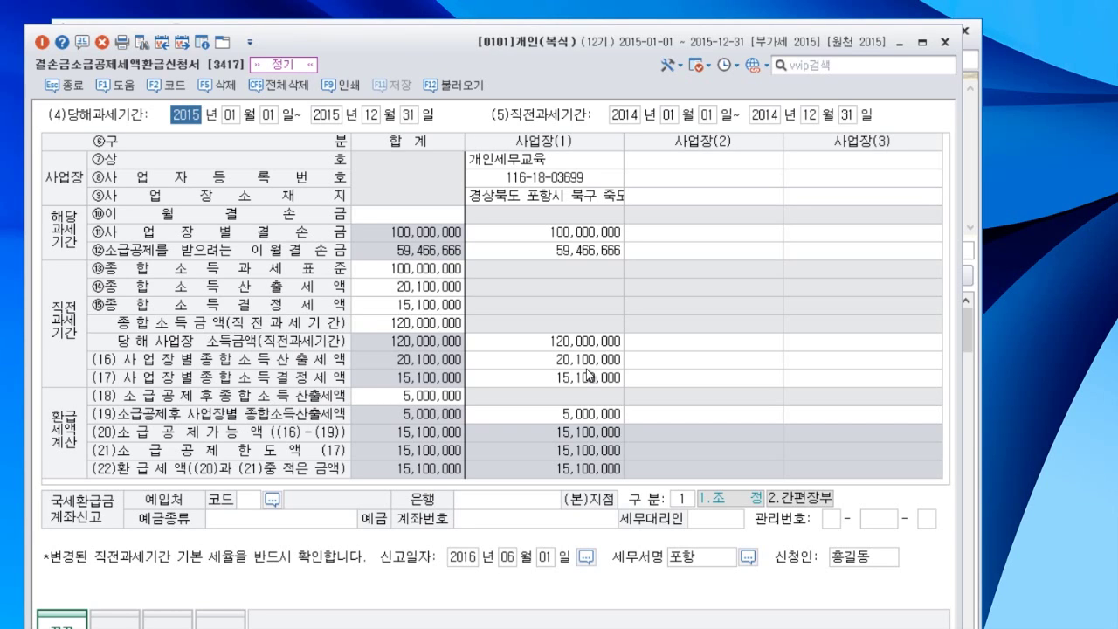
Step: Clear the ⑫ 소급공제를 받으려는 이월결손금 amount for 사업장(1)
click(571, 234)
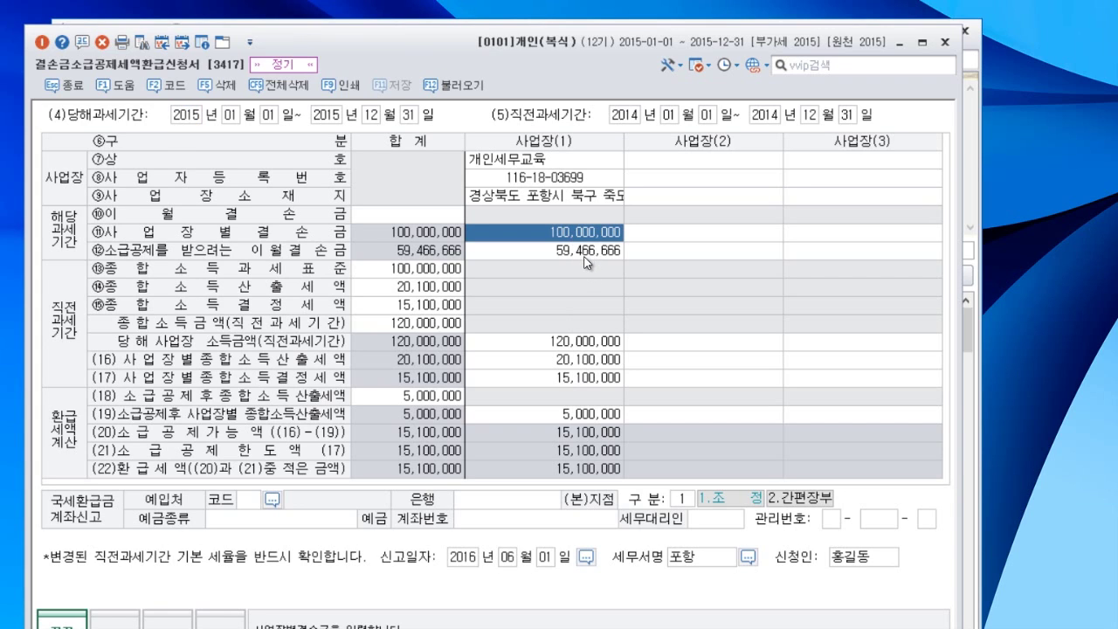
key(Return)
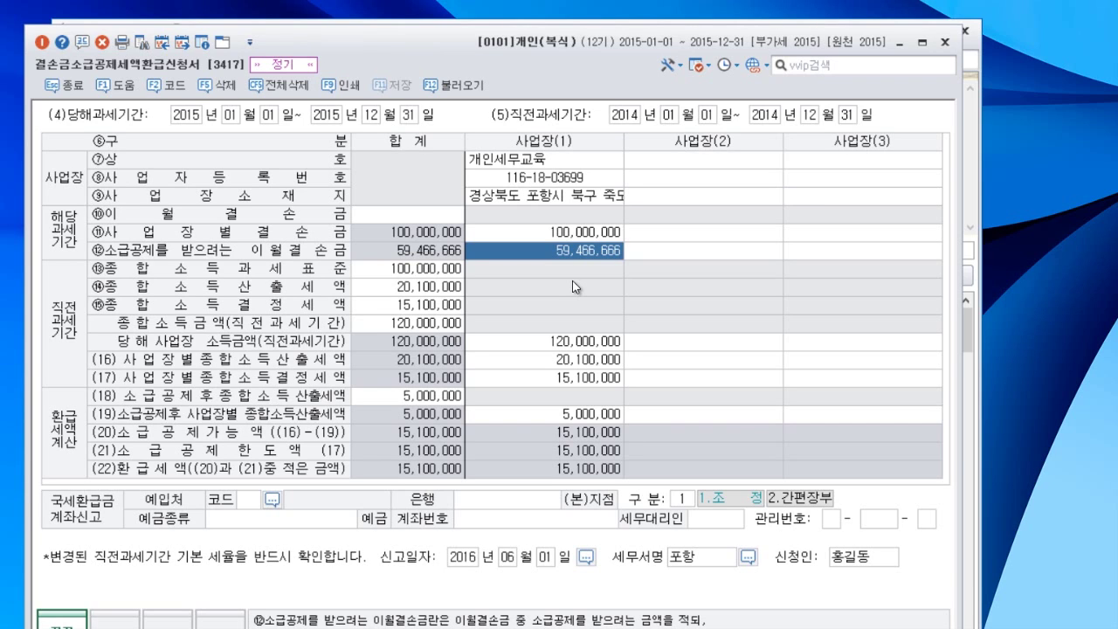
key(Delete)
key(Return)
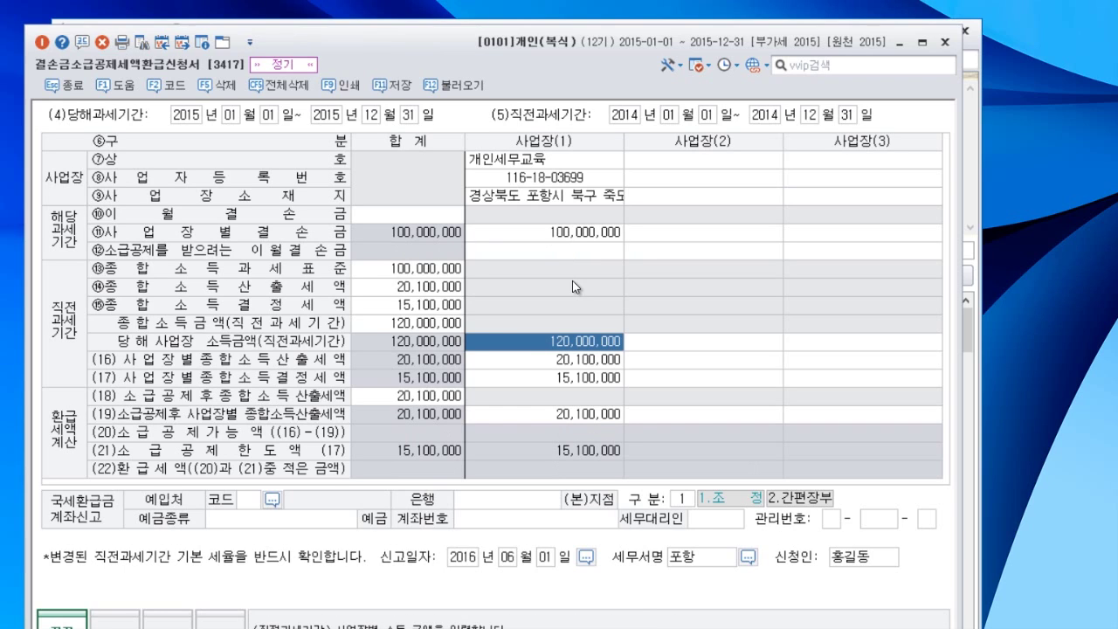
click(573, 252)
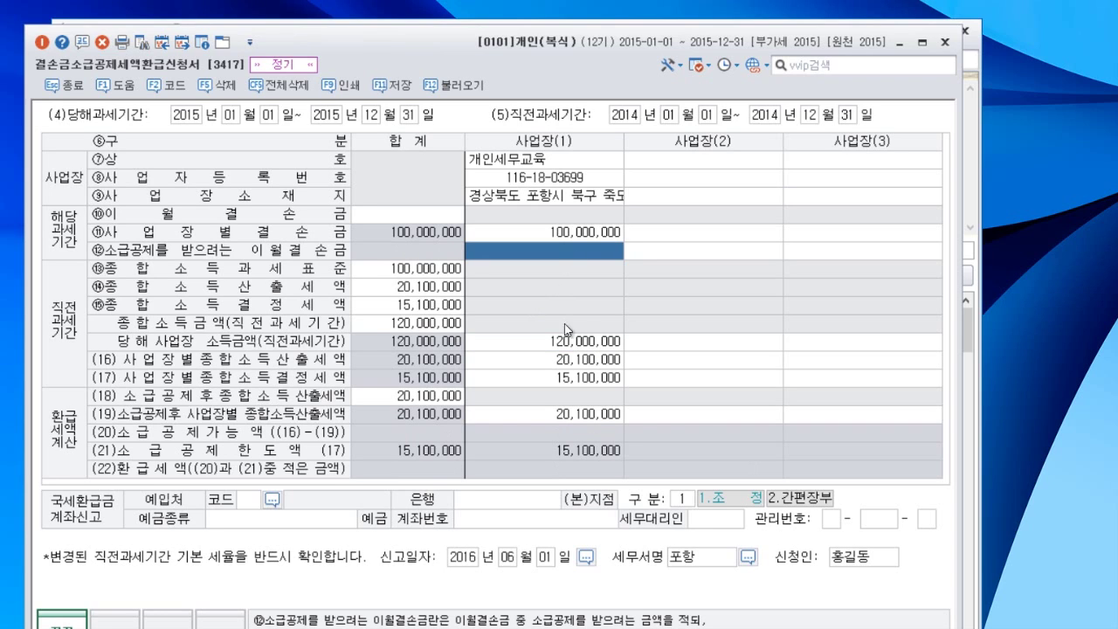
click(561, 349)
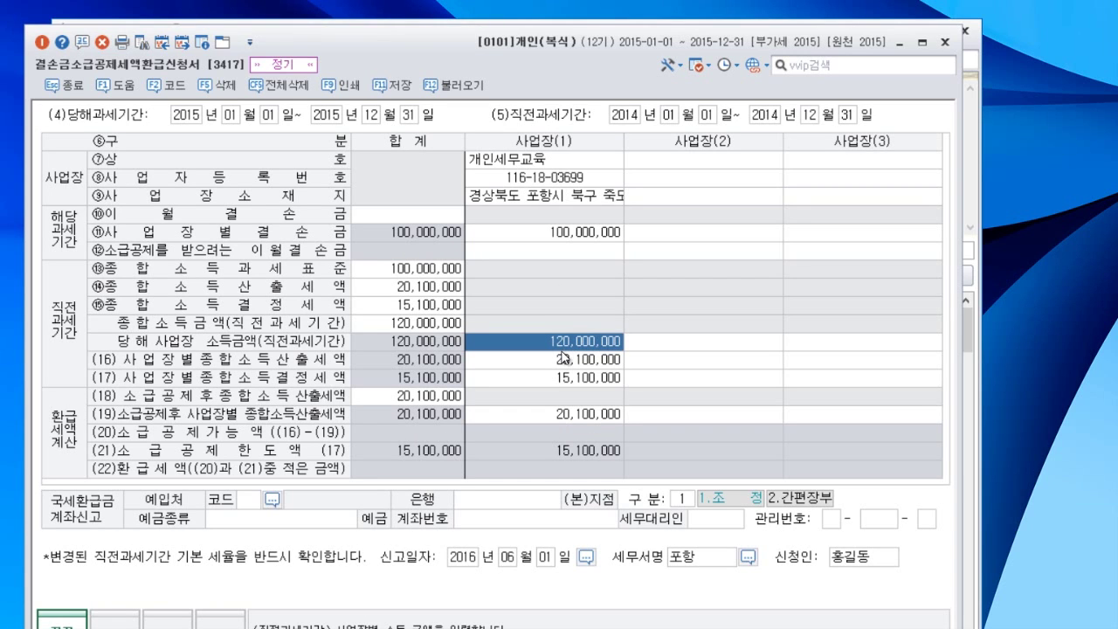
Step: Set ⑫ 소급공제를 받으려는 이월결손금 for 사업장(1) to 100,000,000
click(557, 249)
text(100000000)
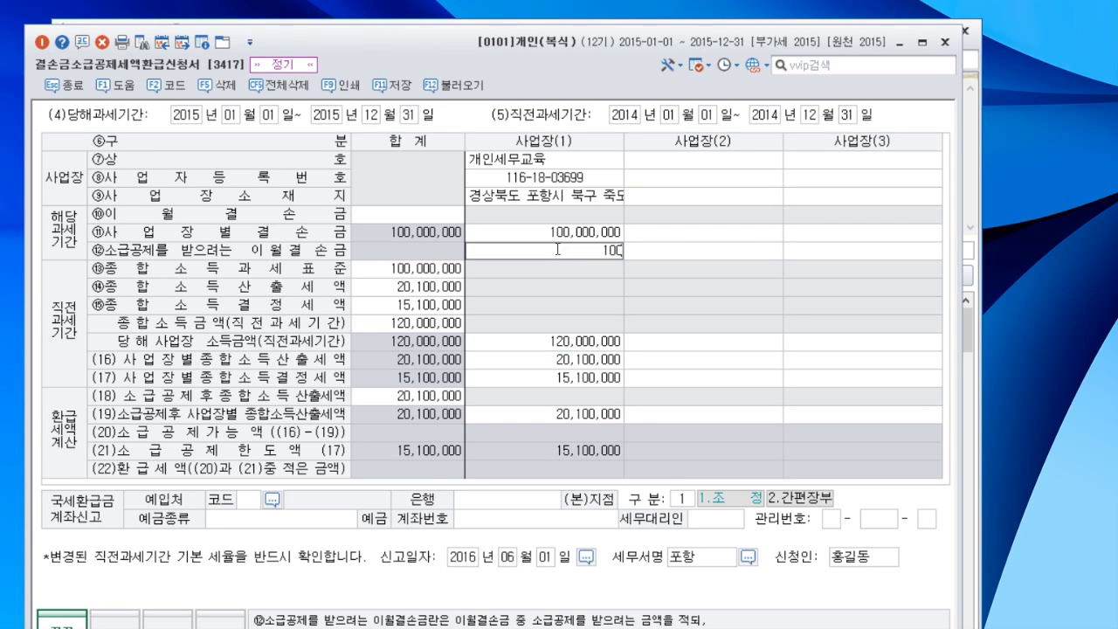
key(Return)
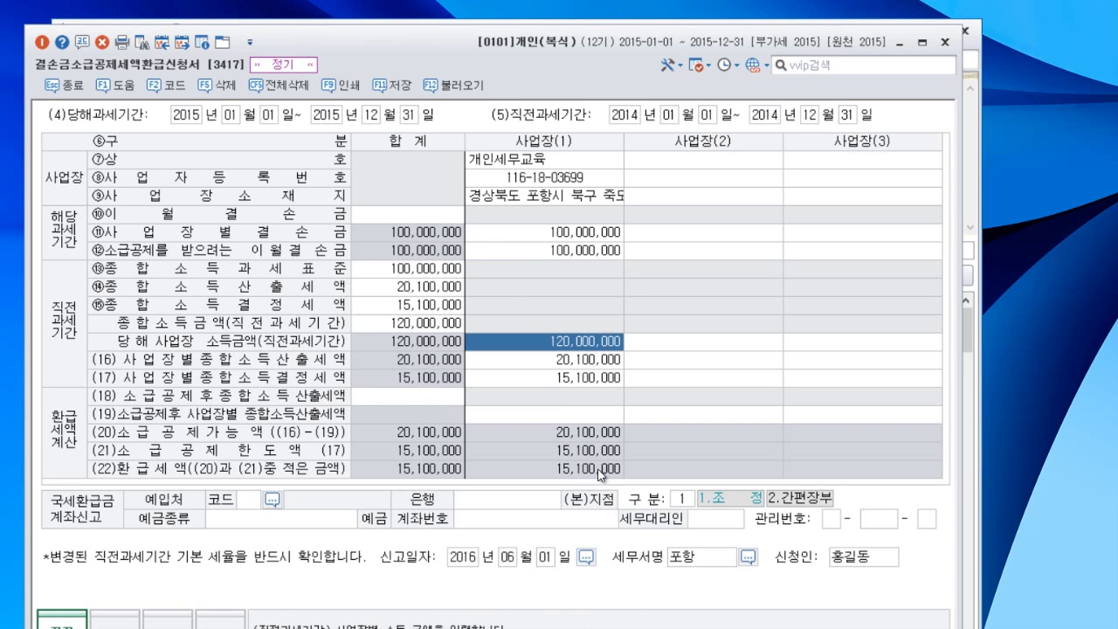
Step: Set ⑫ 소급공제를 받으려는 이월결손금 for 사업장(1) to 80,000,000
click(585, 253)
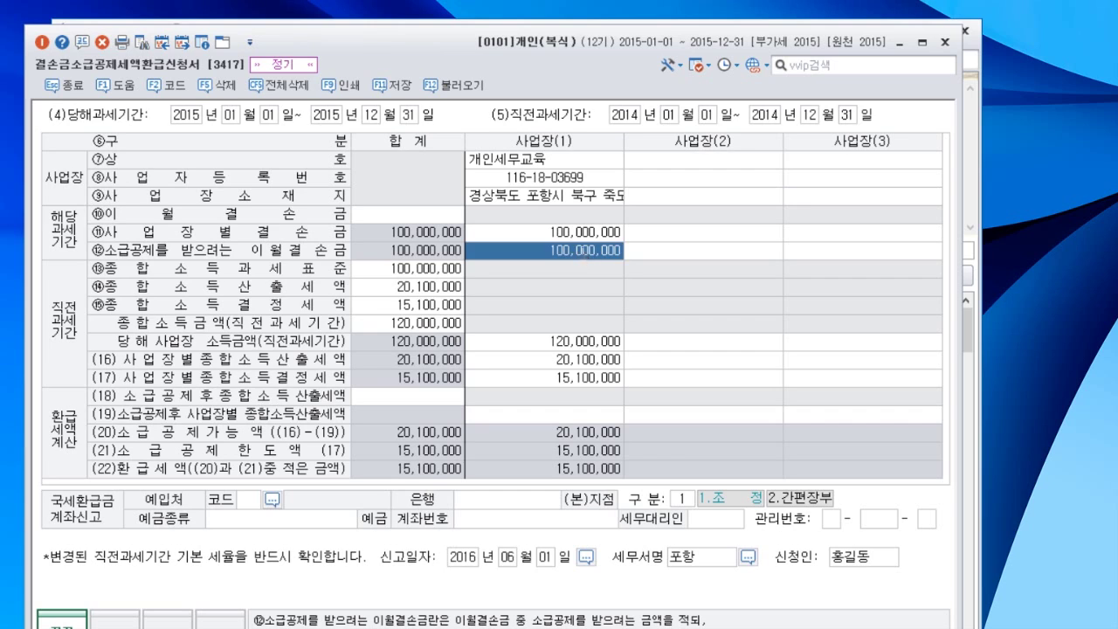
text(80000000)
key(Return)
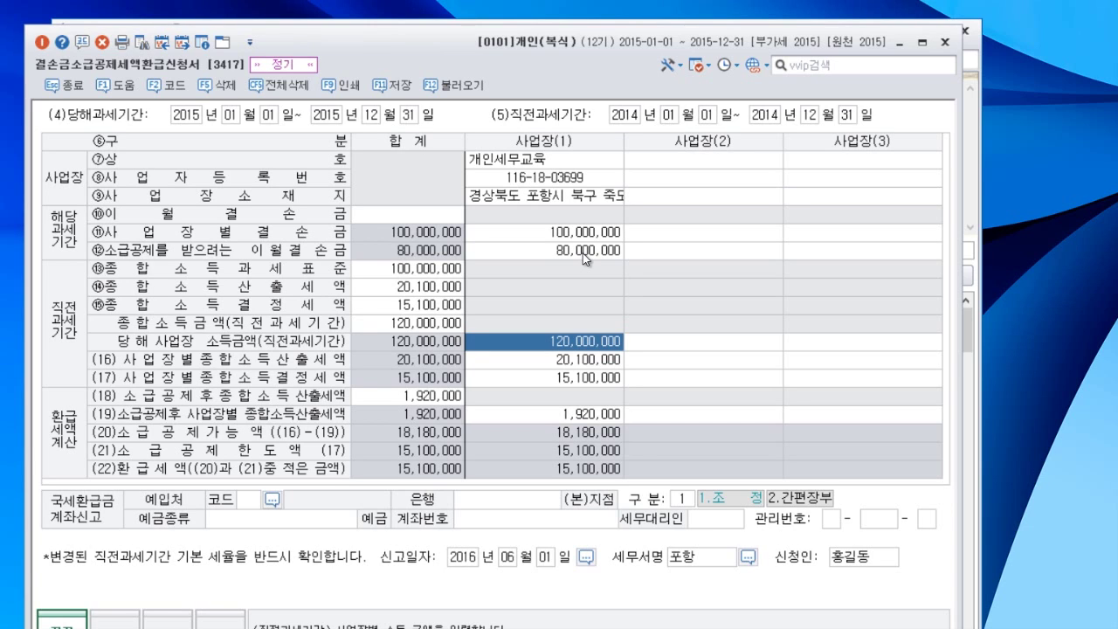
Step: Set ⑫ 소급공제를 받으려는 이월결손금 for 사업장(1) to 59,466,667, then save and close the form
click(583, 251)
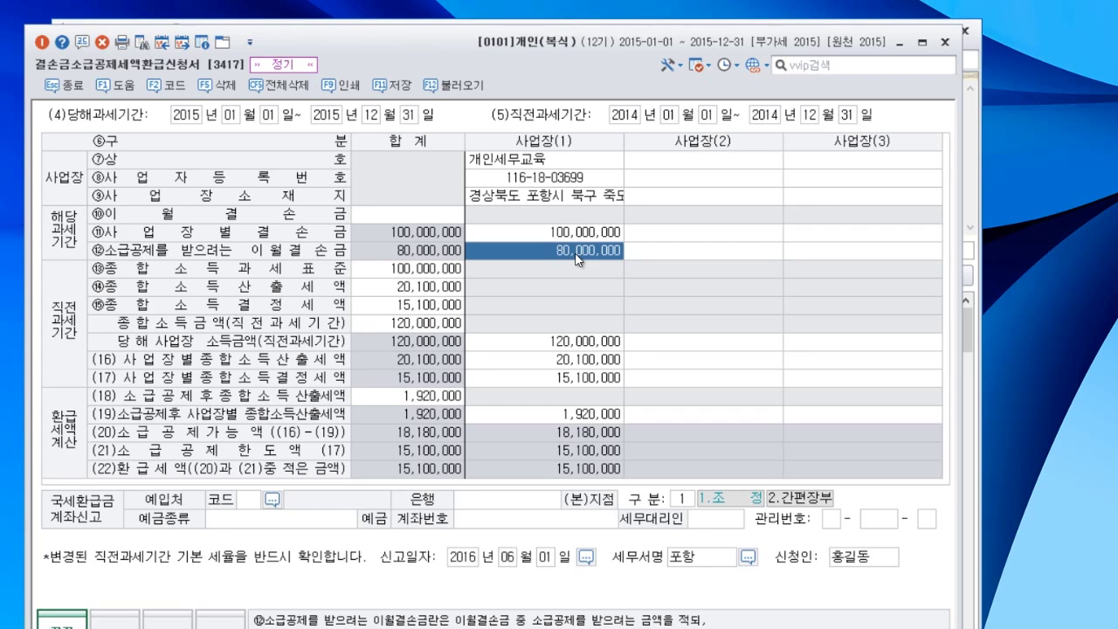
text(594)
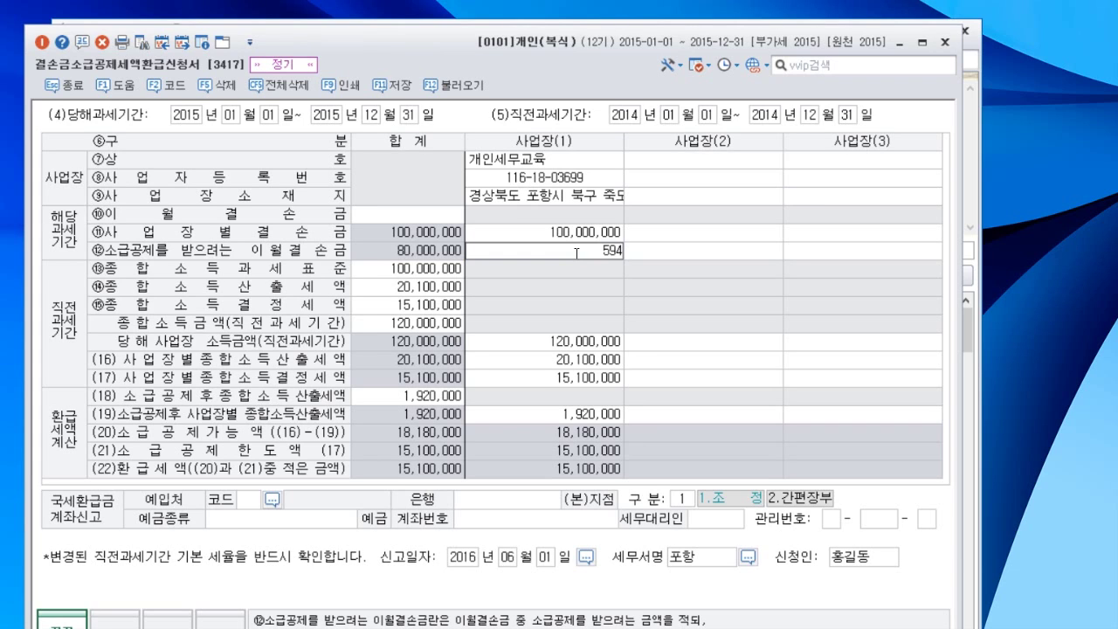
text(6667)
key(BackSpace)
text(67)
key(Return)
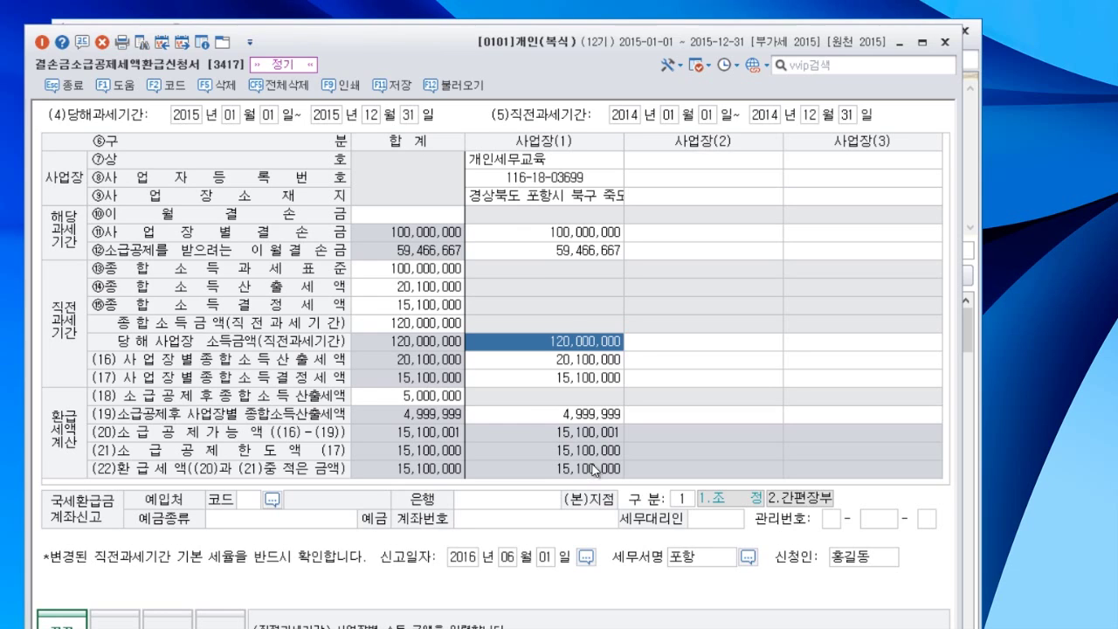
click(536, 255)
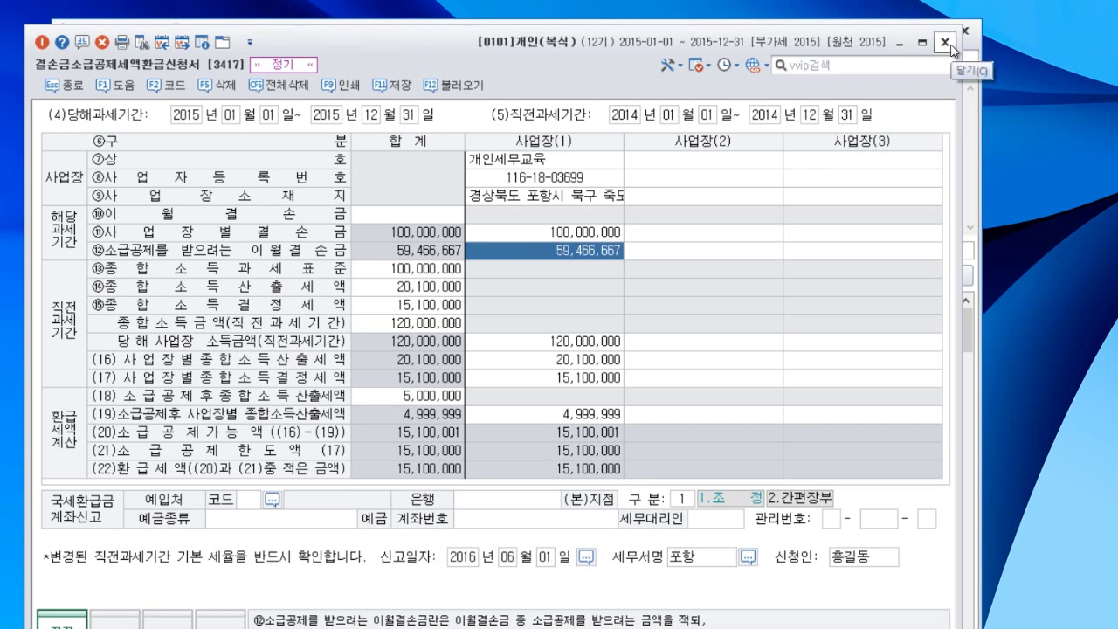
click(945, 42)
click(425, 395)
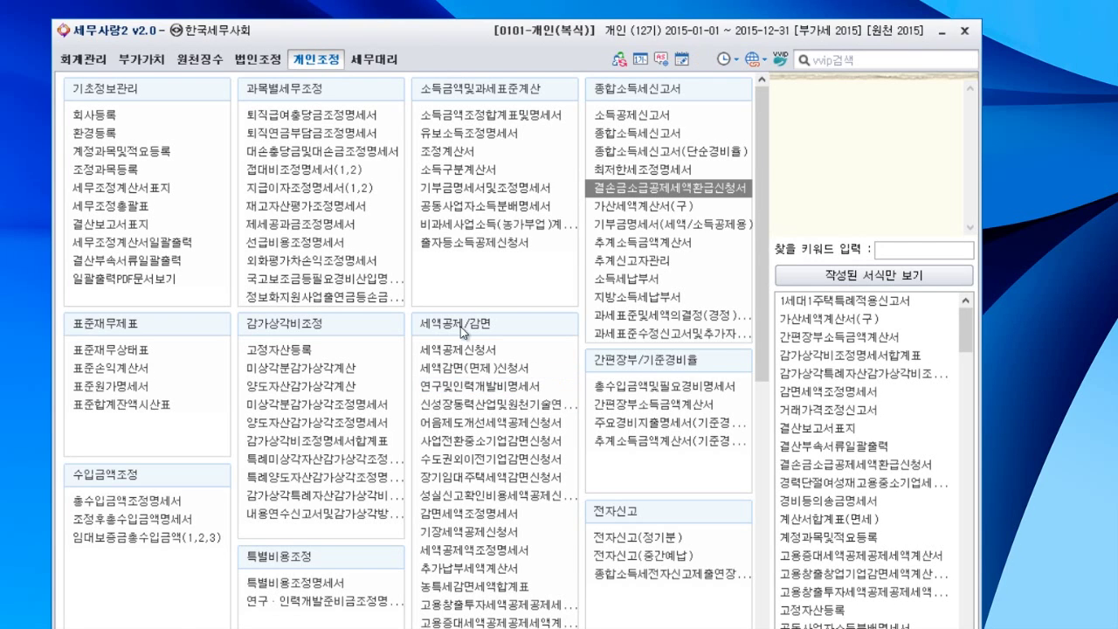
Step: Open the 최저한세조정명세서 form and reload its data afresh from the related records
click(638, 171)
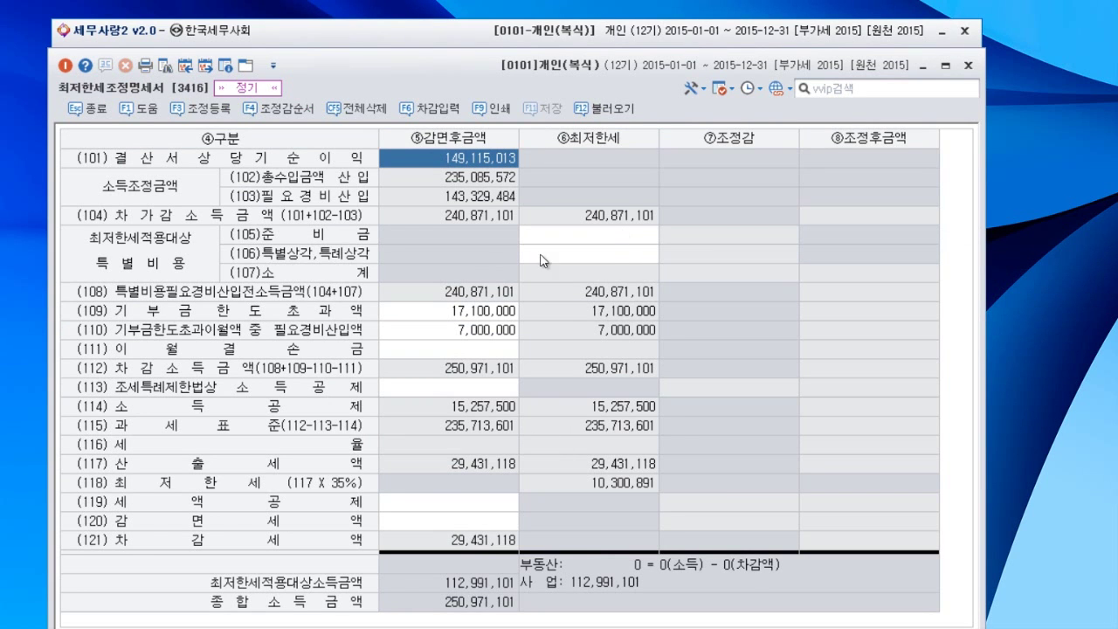
click(609, 110)
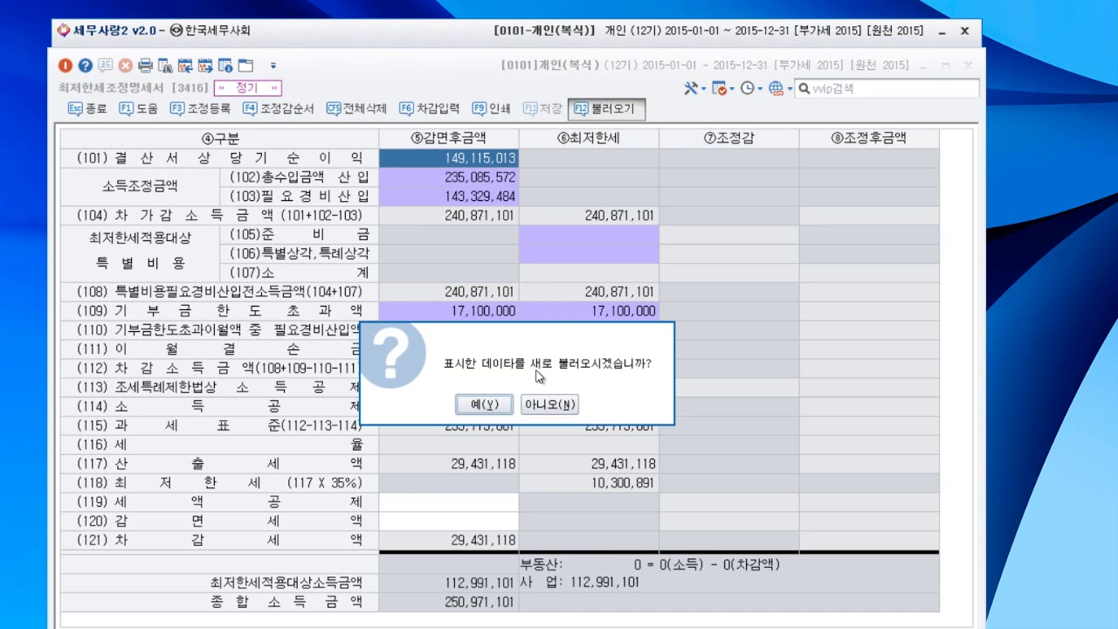
click(485, 404)
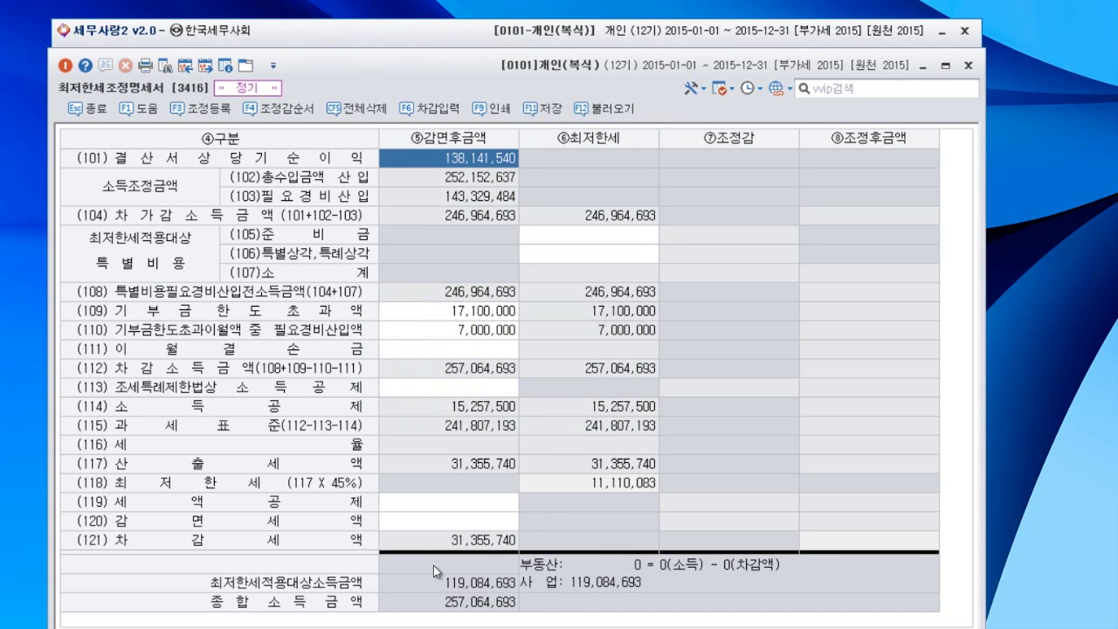
Step: In the ⑤감면후금액 column, enter 10,000,000 for (119) 세액공제 and 5,000,000 for (120) 감면세액
click(452, 506)
click(450, 524)
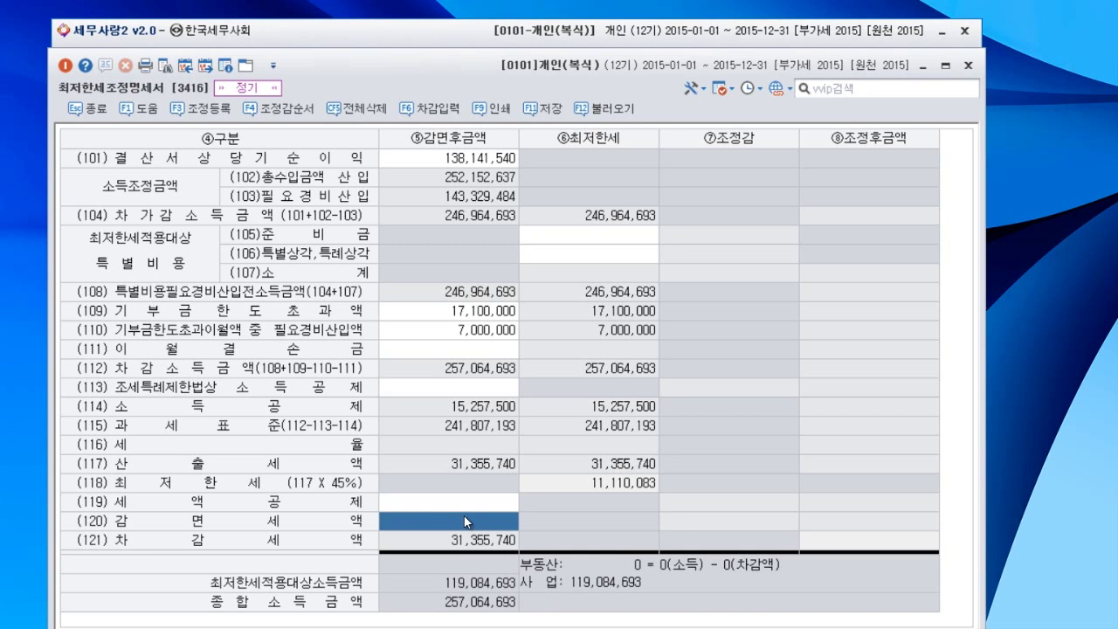
click(474, 504)
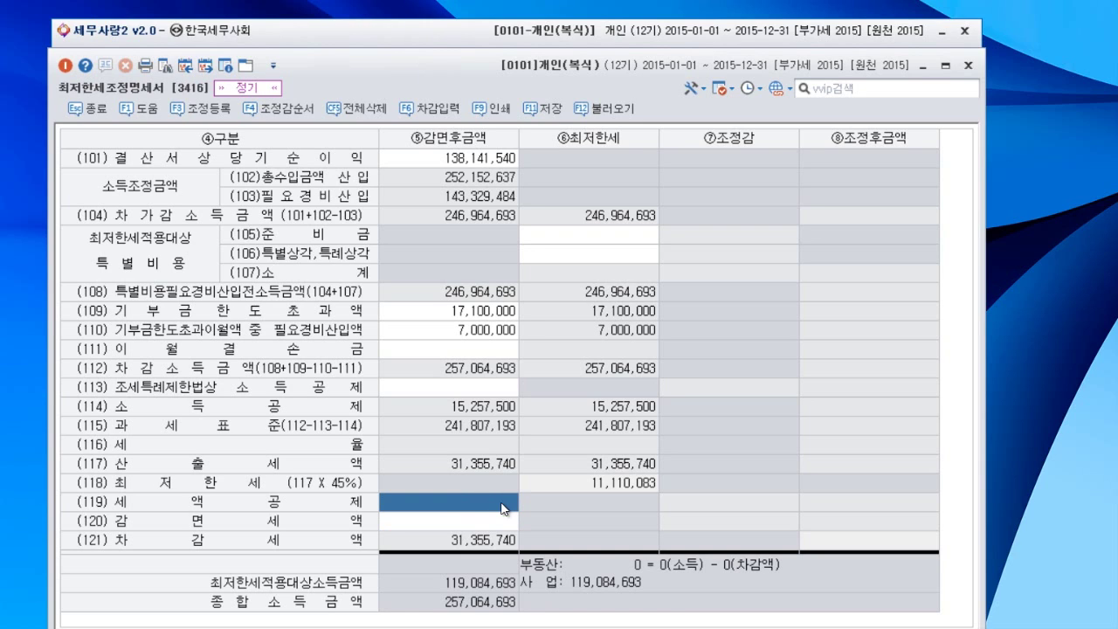
text(10000000)
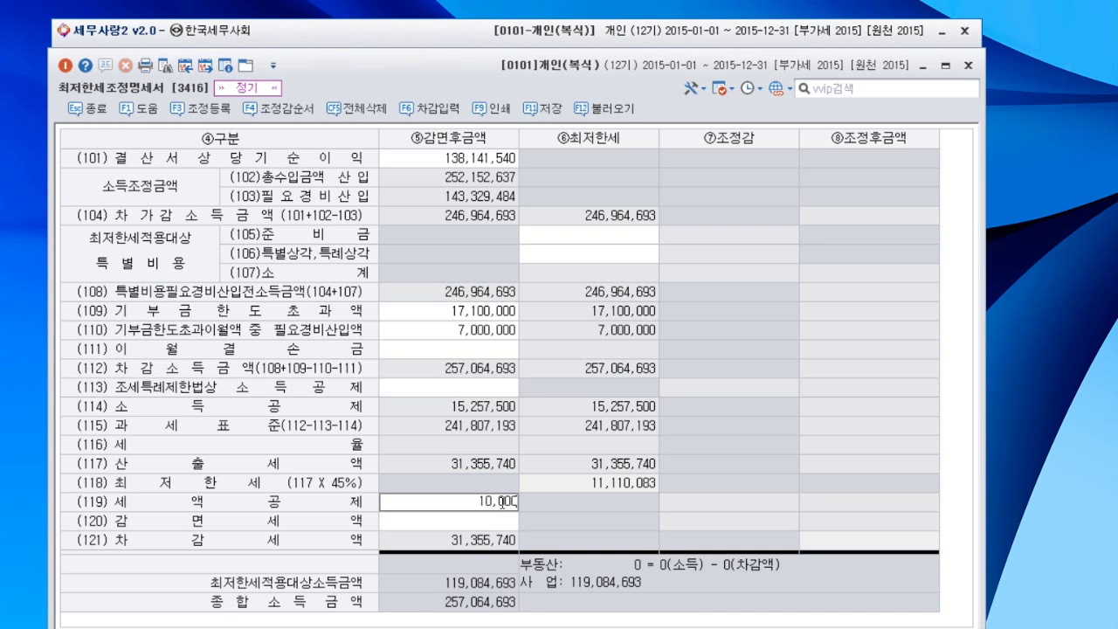
key(Return)
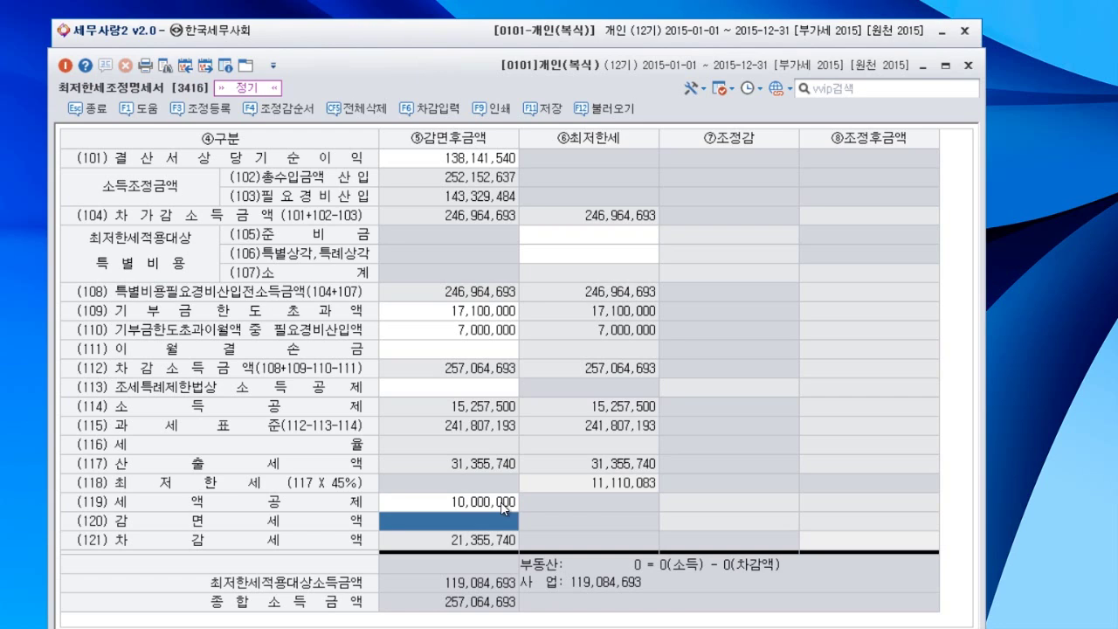
text(5000000)
key(Return)
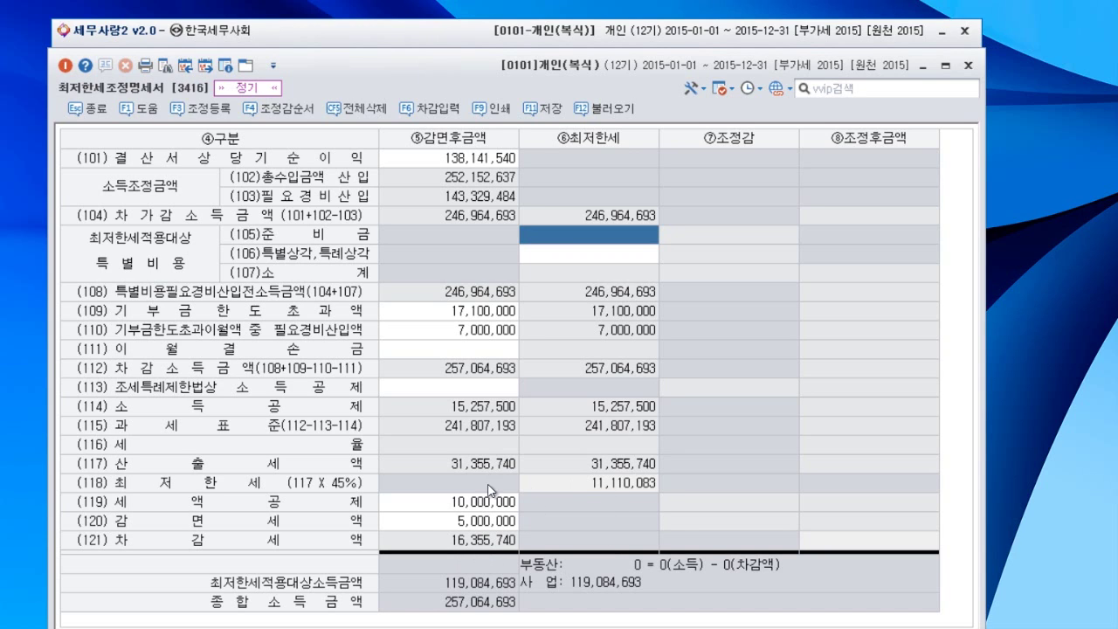
Step: Change (119) 세액공제 under ⑤감면후금액 to 20,000,000, then save and close the 최저한세조정명세서
click(479, 507)
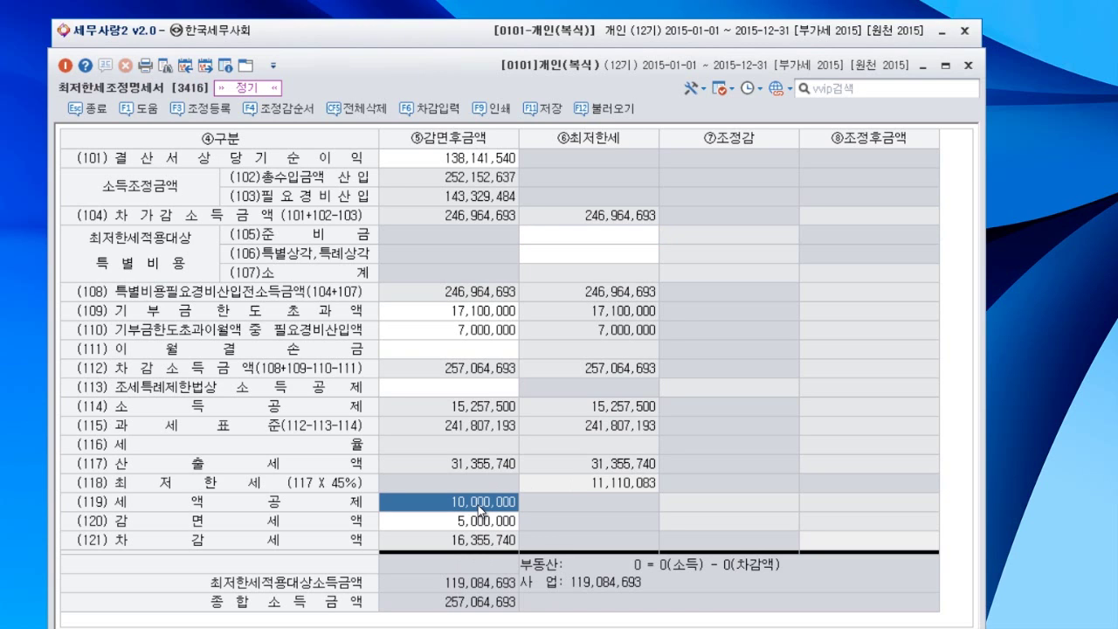
text(20000000)
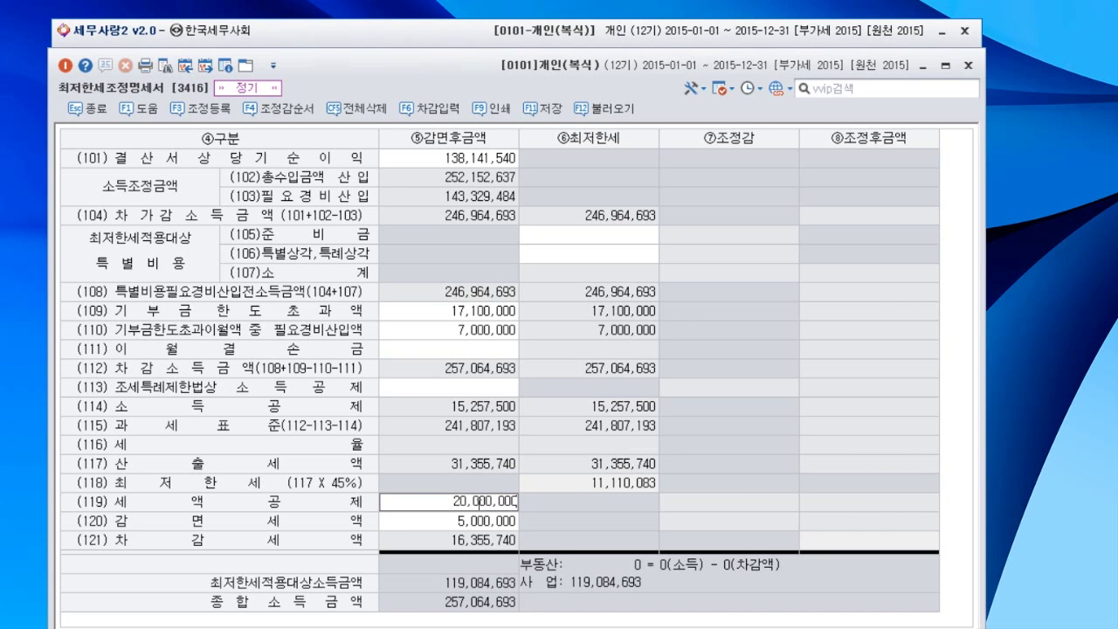
key(Return)
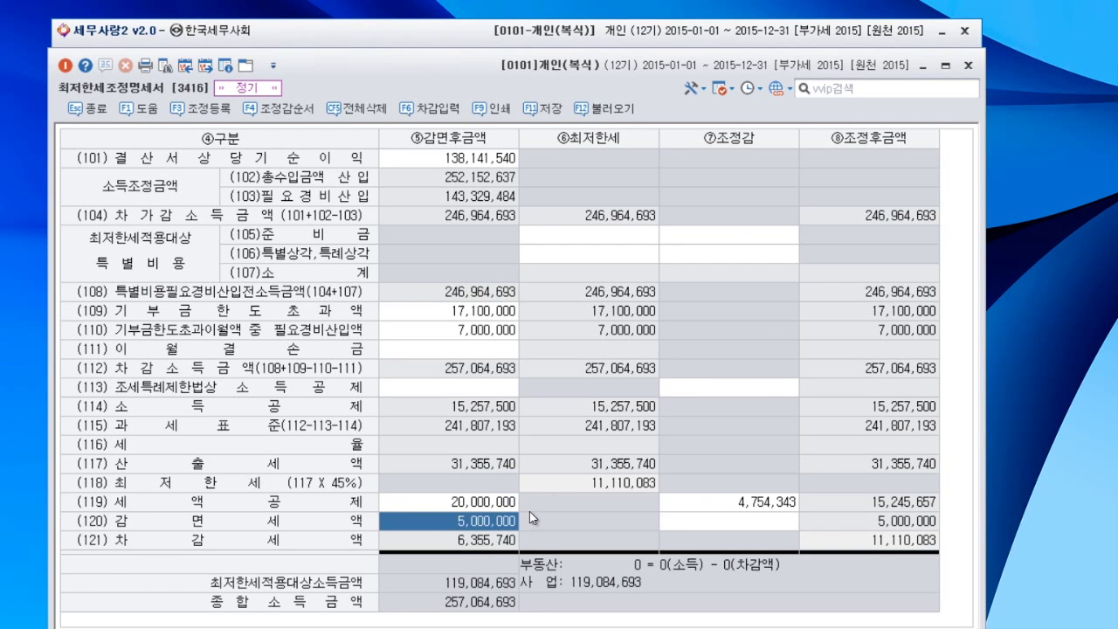
click(755, 505)
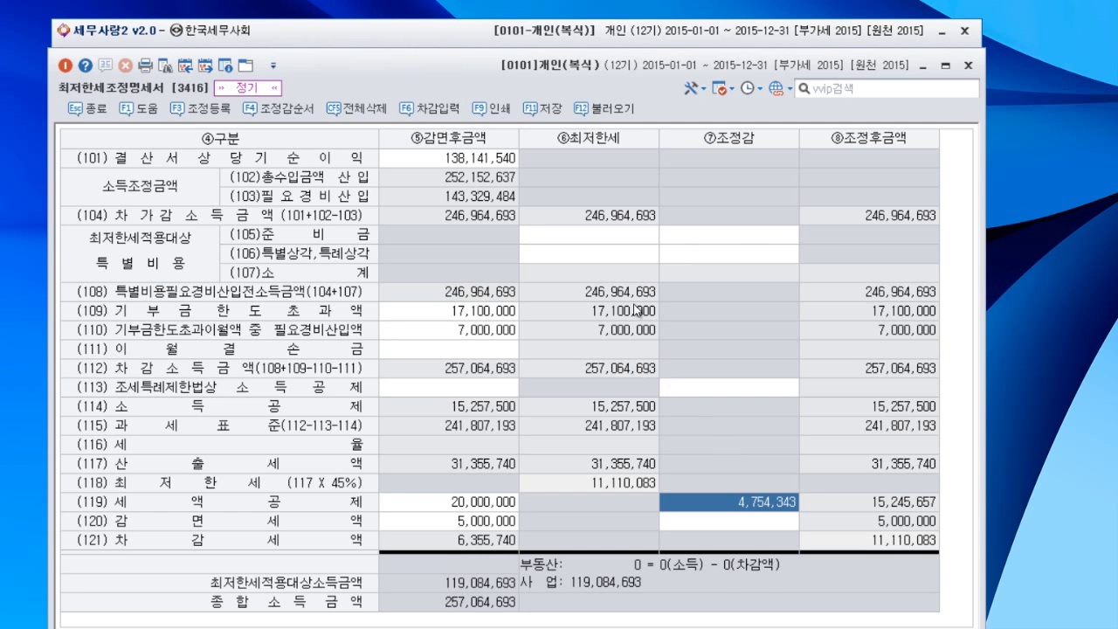
click(969, 66)
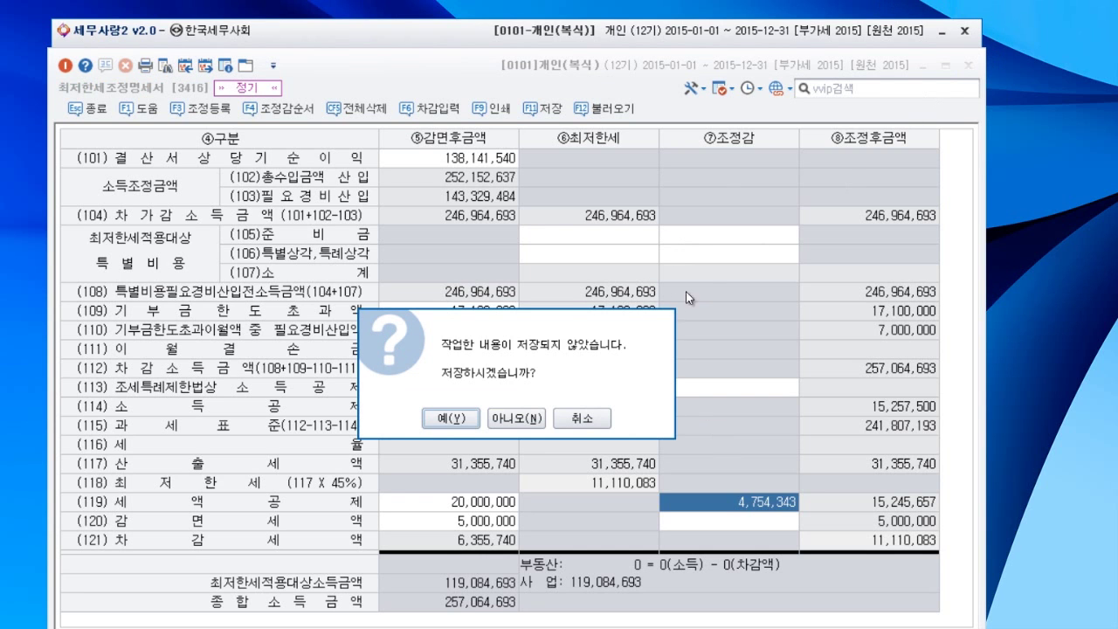
click(449, 418)
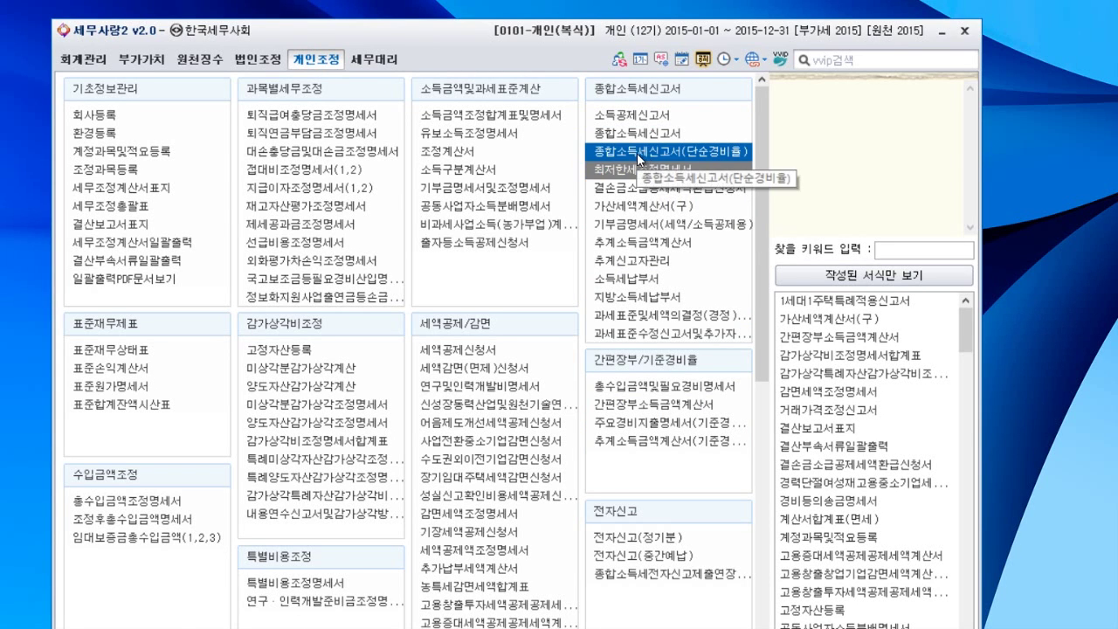
Step: Open the 종합소득세신고서(단순경비율) form and bring up its 인적공제 entry dialog from the income section
click(672, 153)
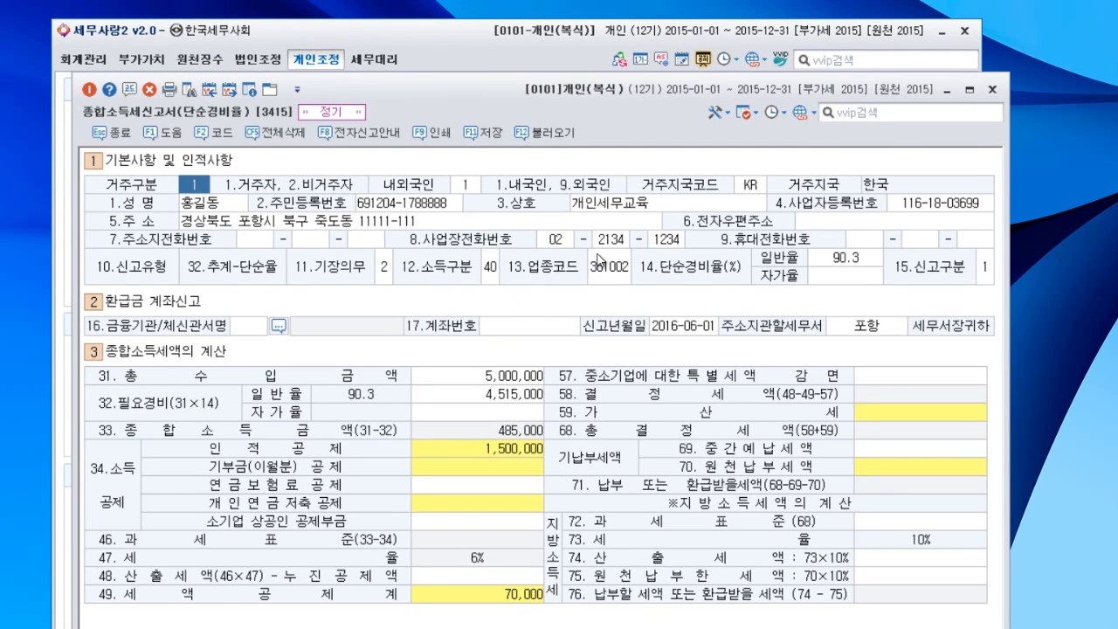
click(471, 381)
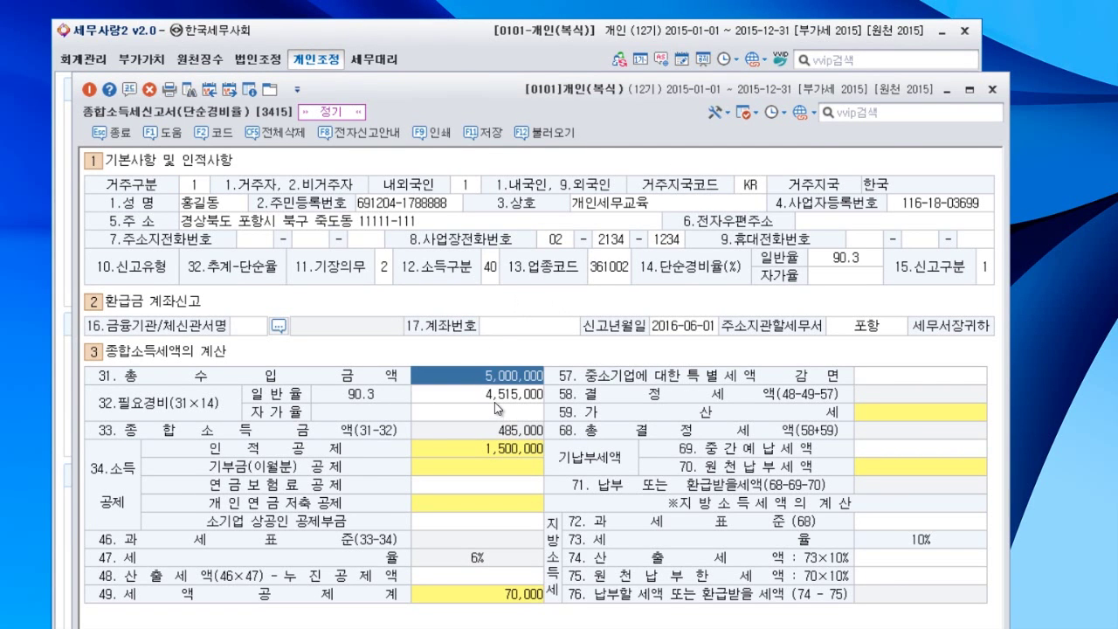
key(Return)
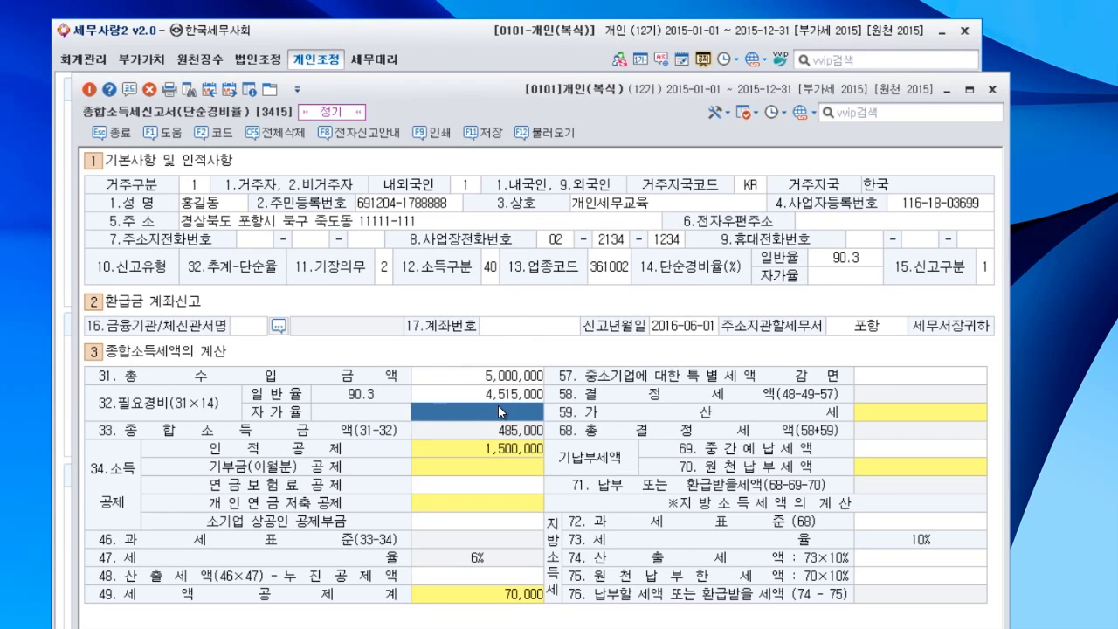
key(Return)
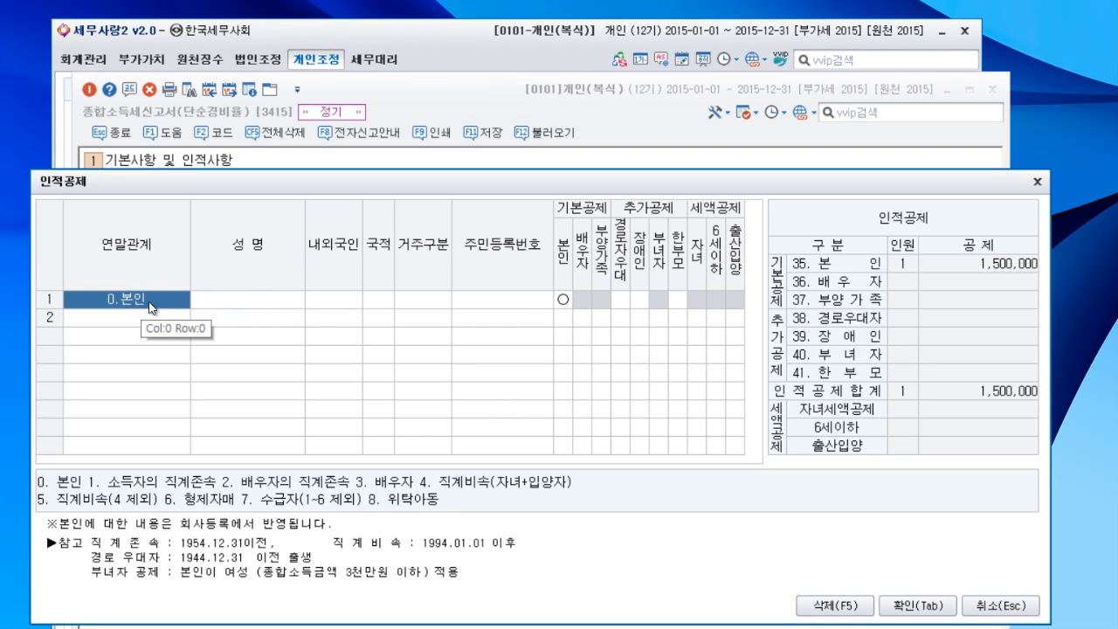
Step: In the 본인 row, enter the taxpayer's name and set 내외국인 to 1.내국인, leaving 국적, 거주구분 and 주민등록번호 blank
click(226, 306)
text(홍길동)
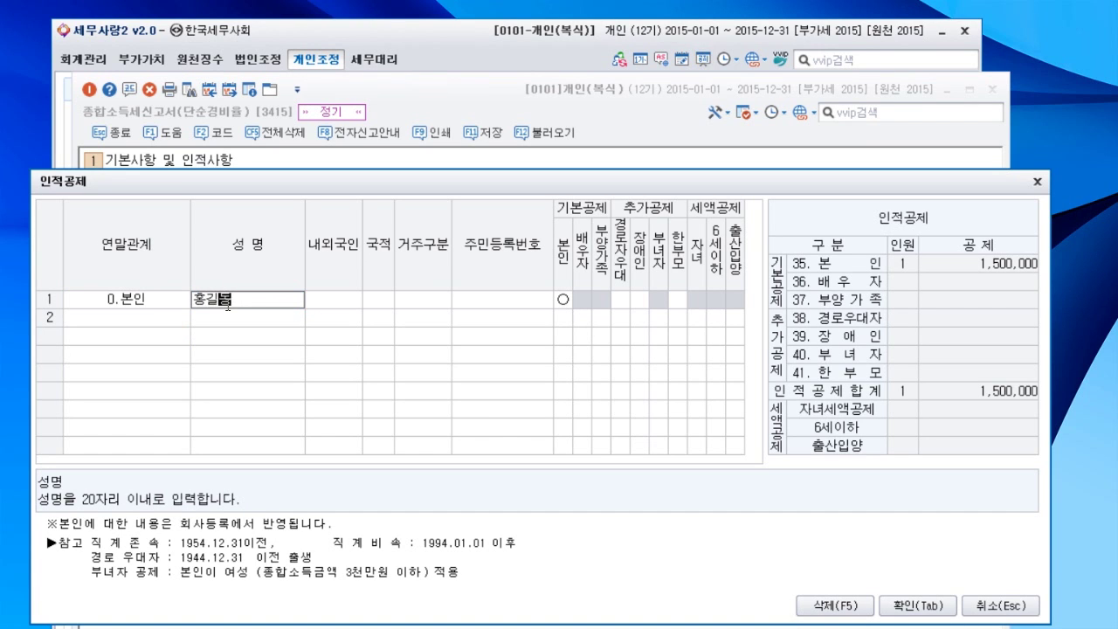
key(Return)
text(1)
key(Return)
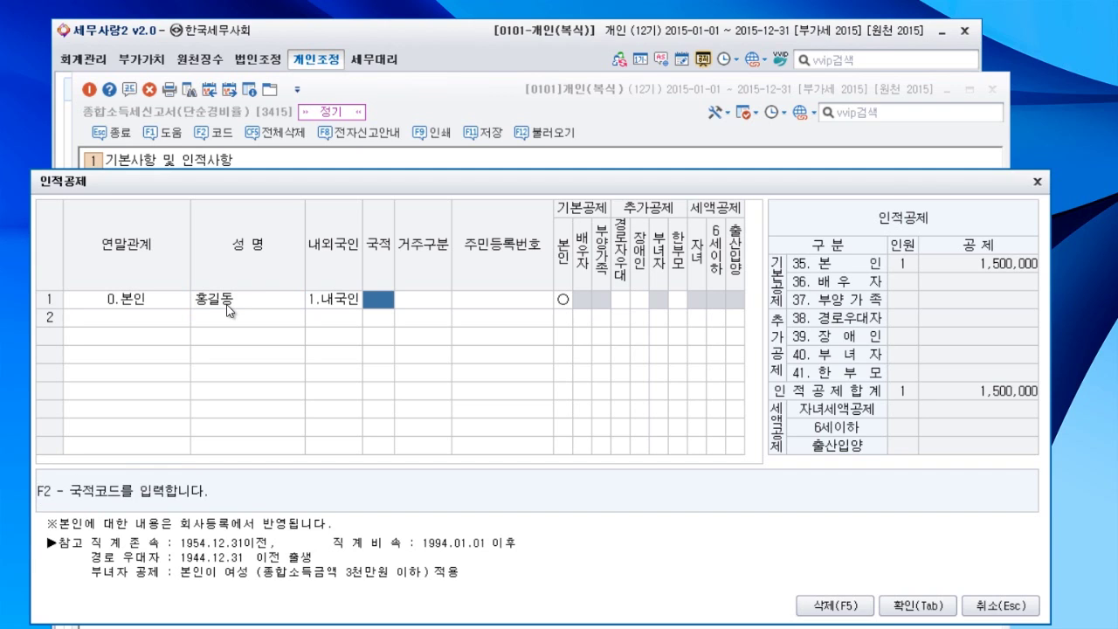
key(Return)
key(Return)
key(Return)
key(Return)
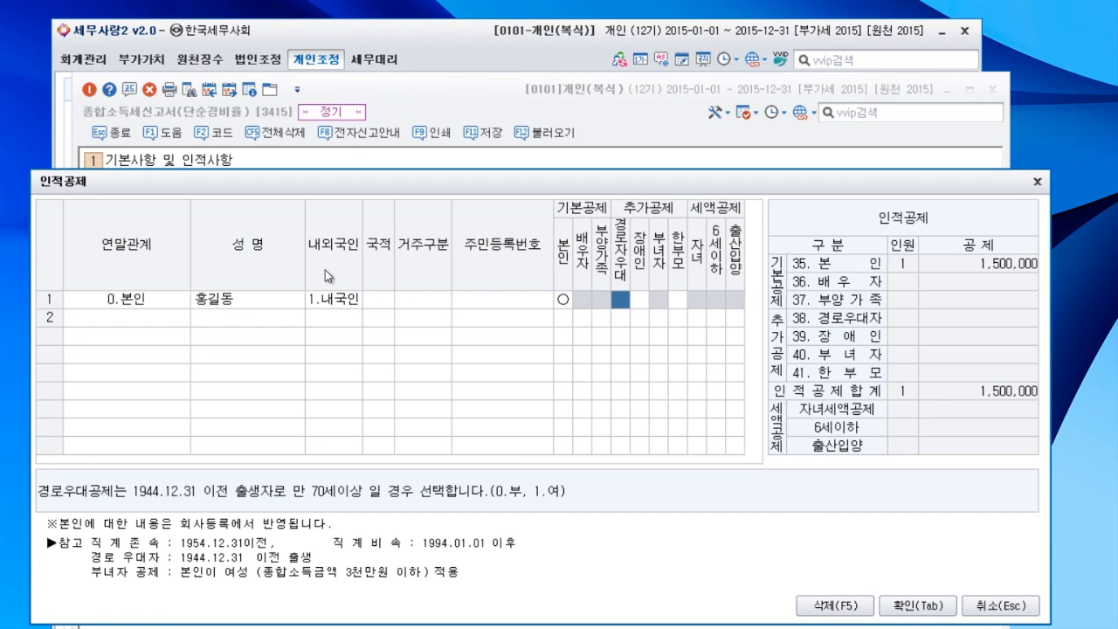
Step: Confirm the 인적공제 entries, check 총수입금액 and 업종코드, and close the 종합소득세신고서(단순경비율)
click(917, 604)
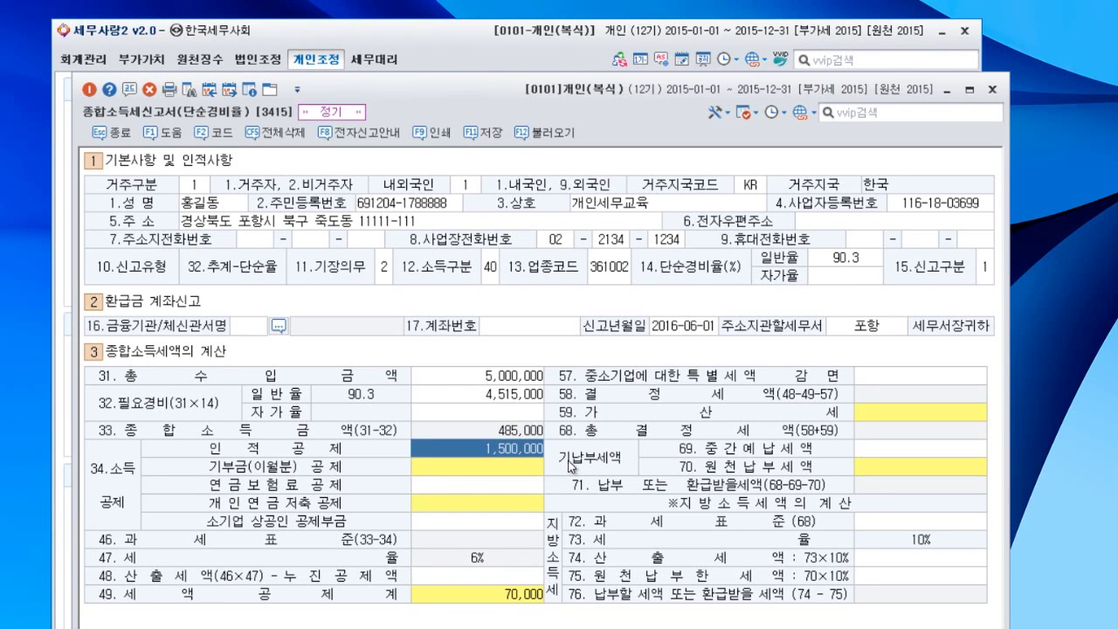
click(536, 377)
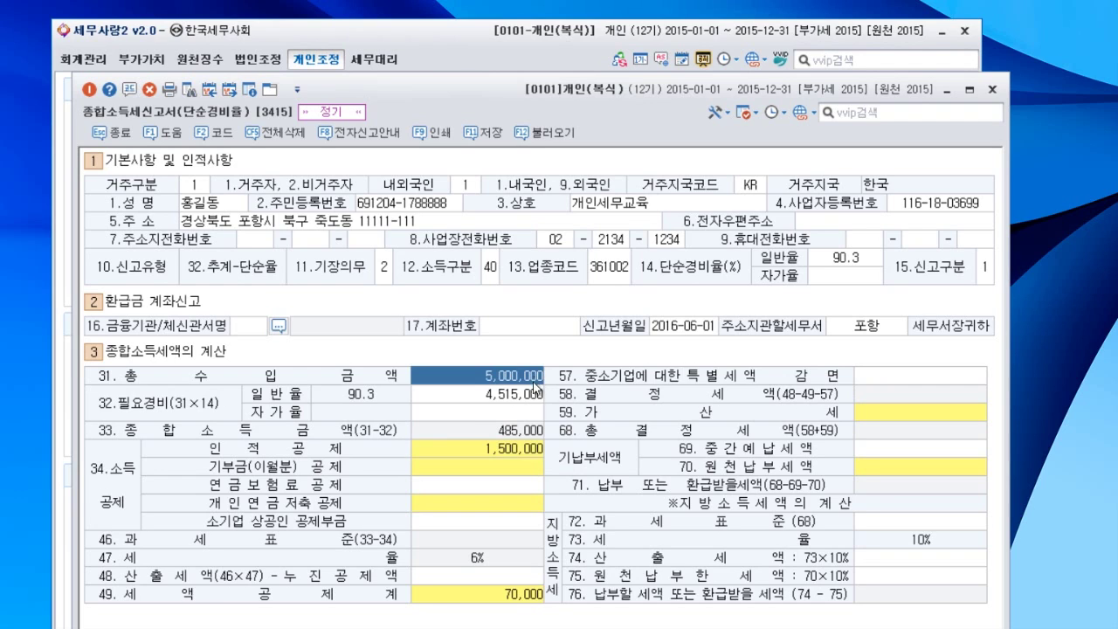
click(612, 274)
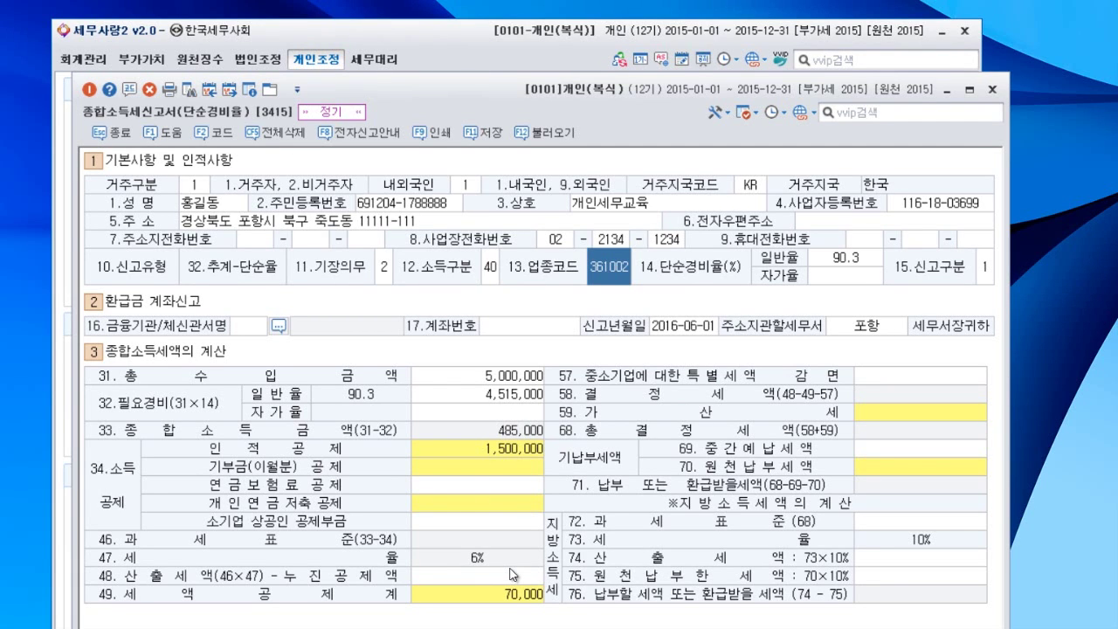
click(992, 89)
Step: Open the 추계소득금액계산서(기준경비율) form and enter the business registration number in column 1
click(539, 442)
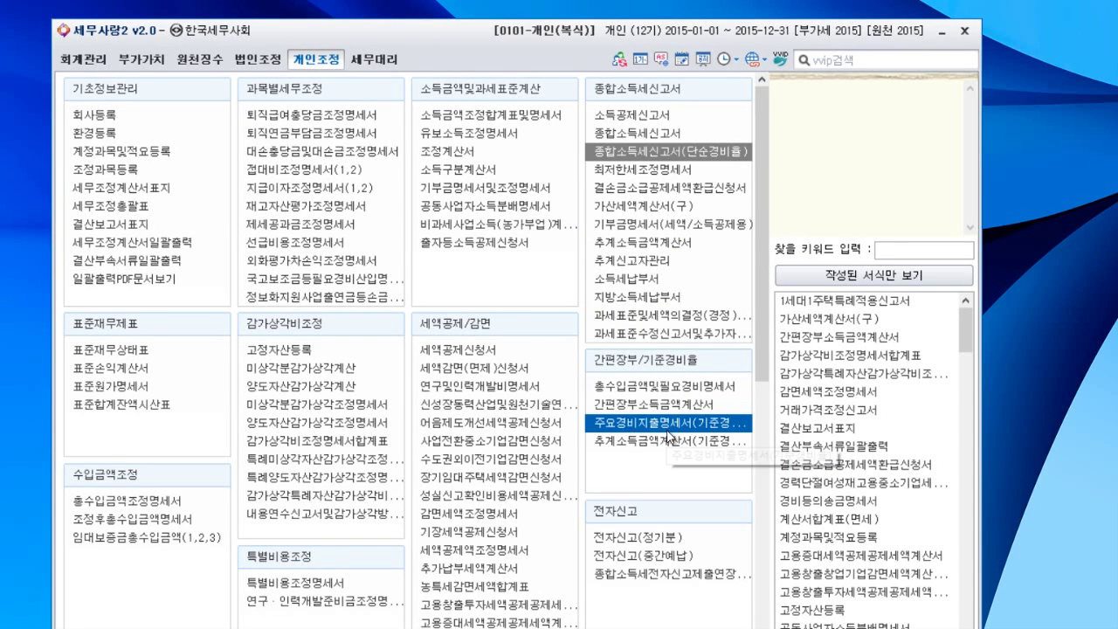
click(645, 444)
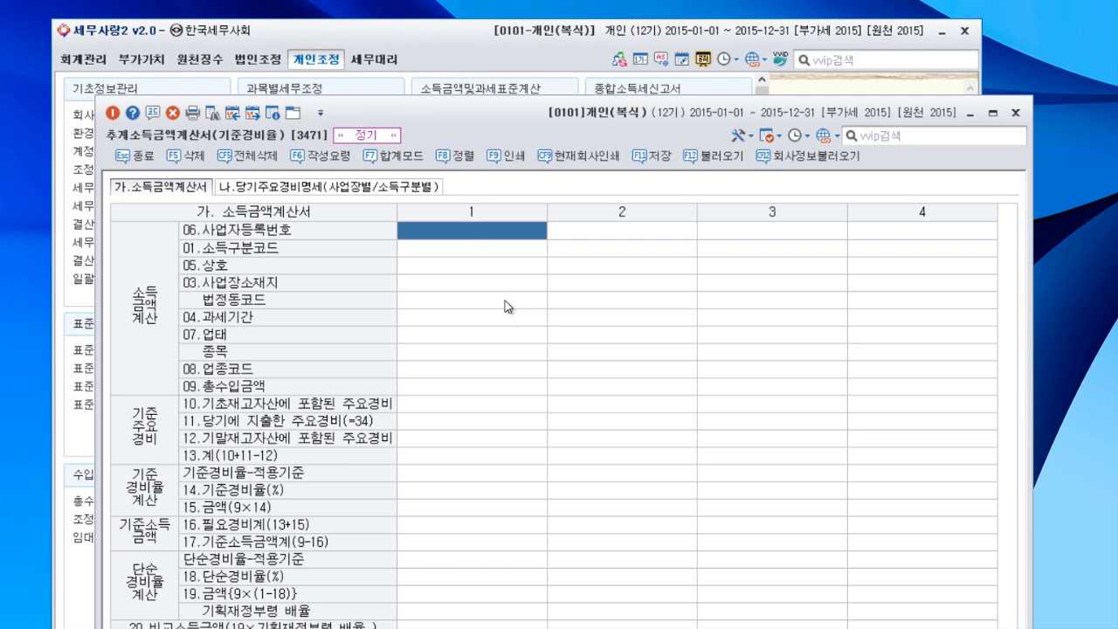
text(11)
text(402)
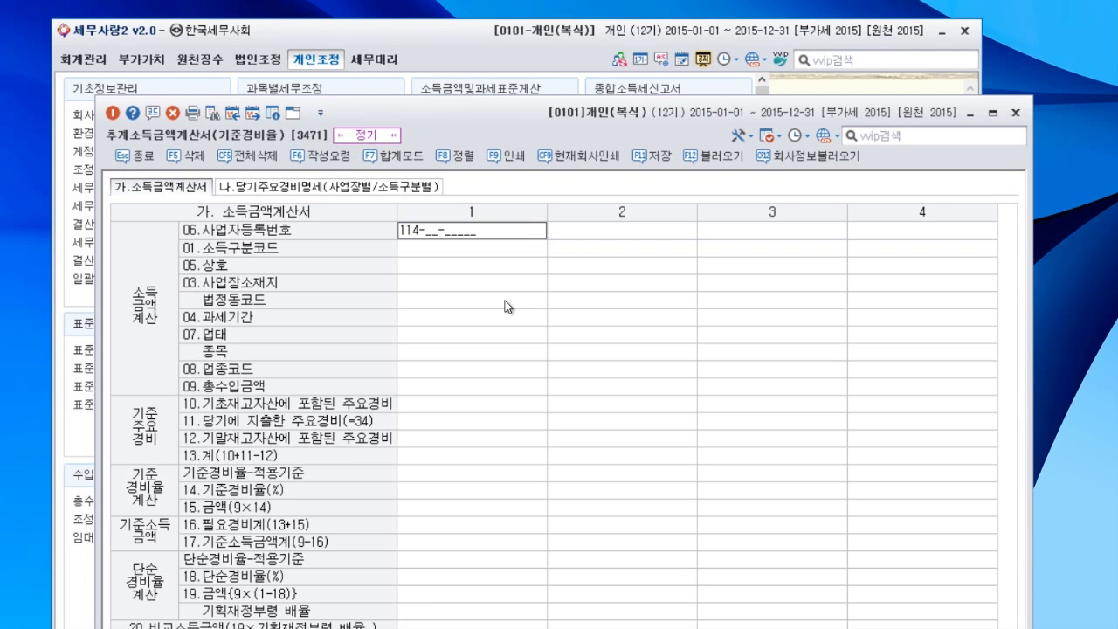
text(59269)
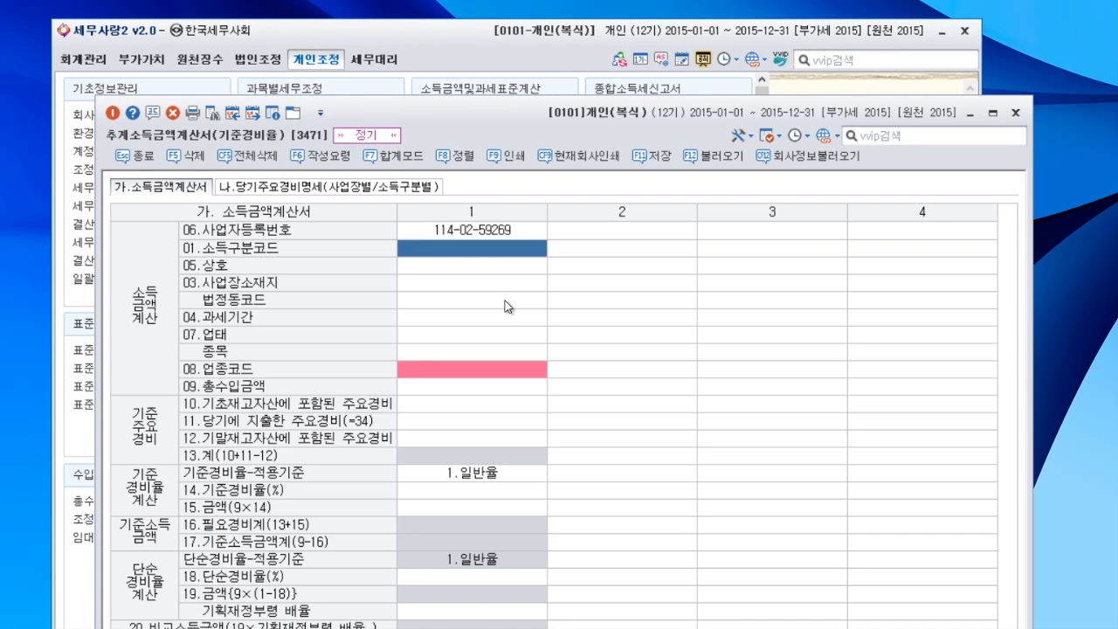
Step: Set 01.소득구분코드 to 40-1 and 05.상호 to 11, leaving the fields from 사업장소재지 through 종목 blank
text(40-1)
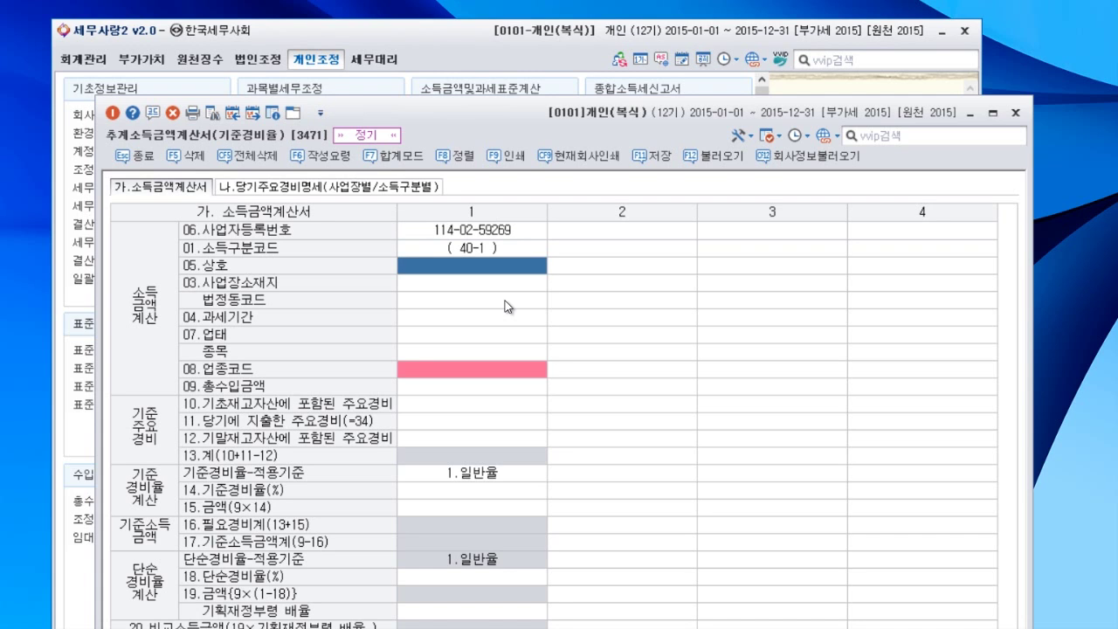
text(11)
key(Return)
key(Return)
key(Return)
key(Return)
key(Return)
key(Return)
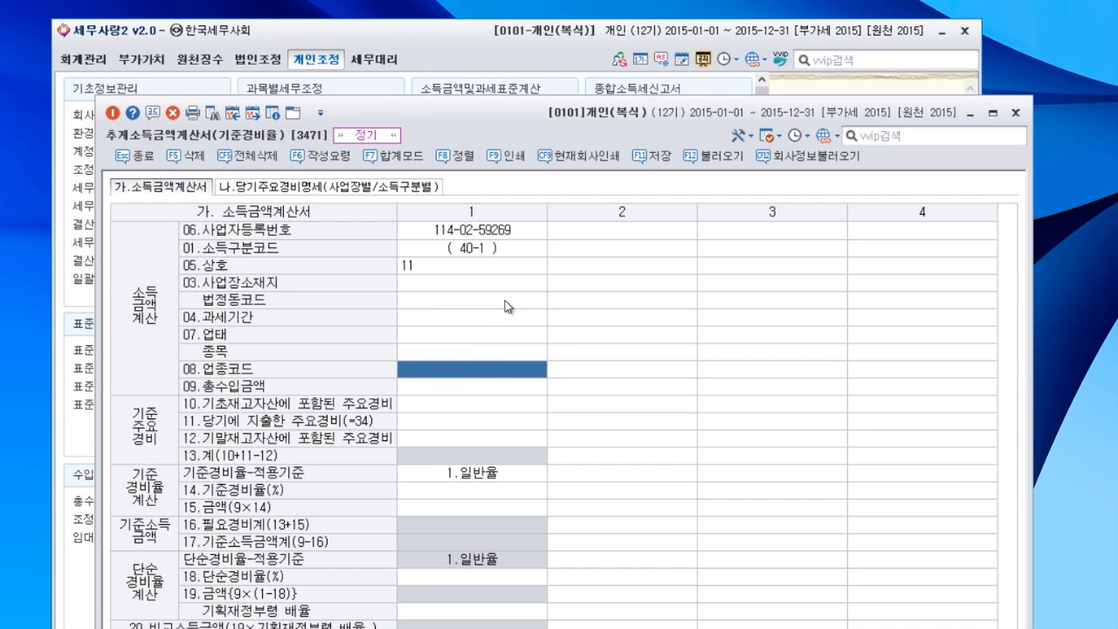
Step: Enter 289102 as 08.업종코드 and 80,000,000 as 09.총수입금액 in column 1
text(28)
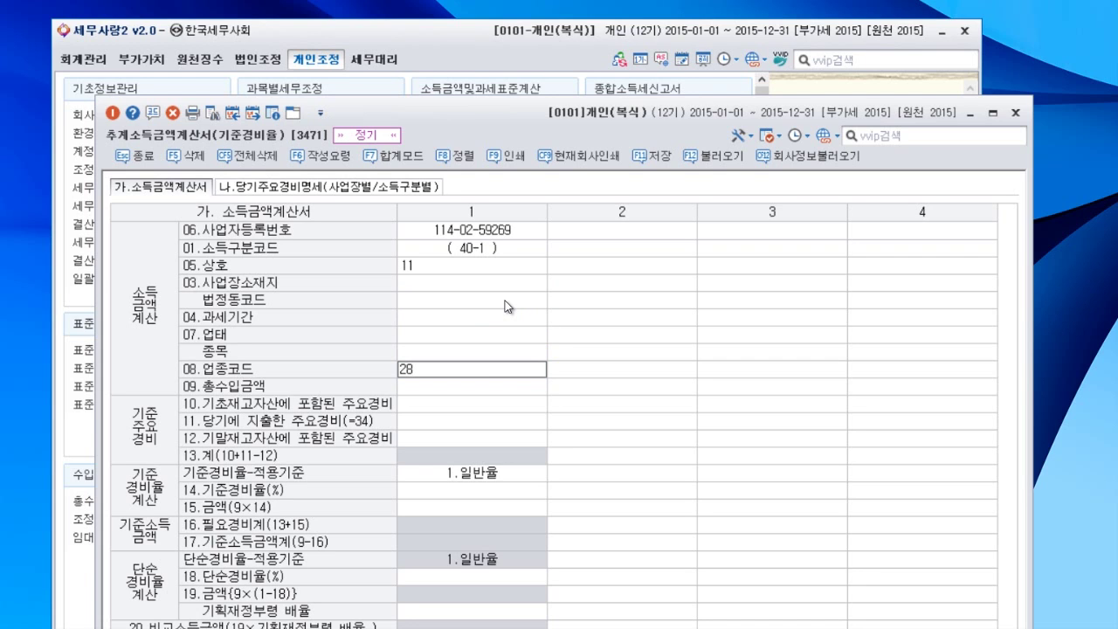
text(9102)
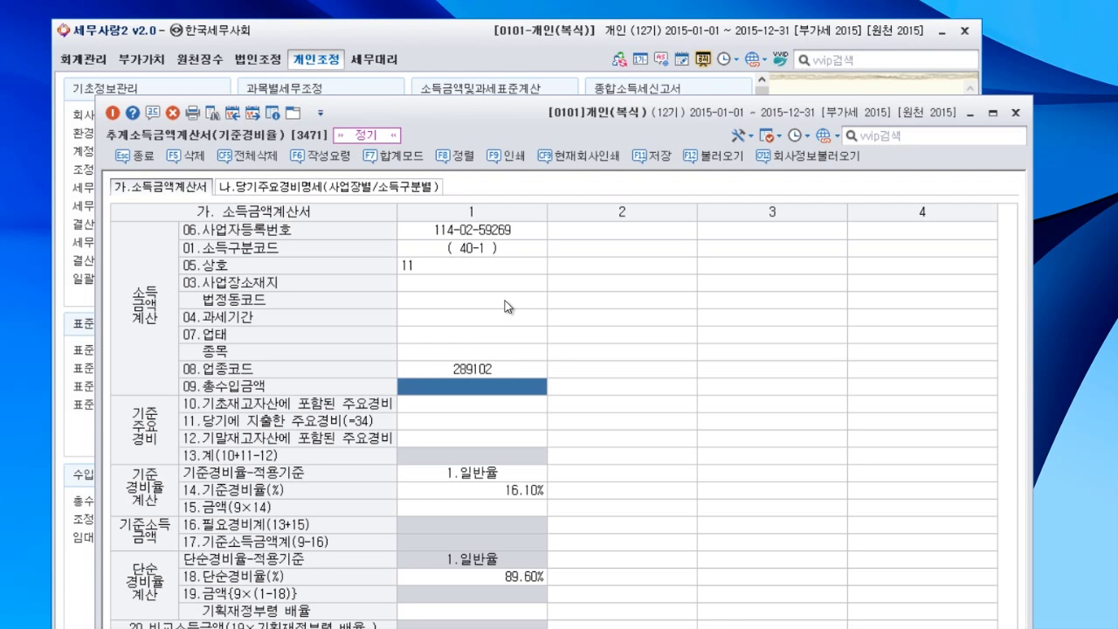
text(80000000)
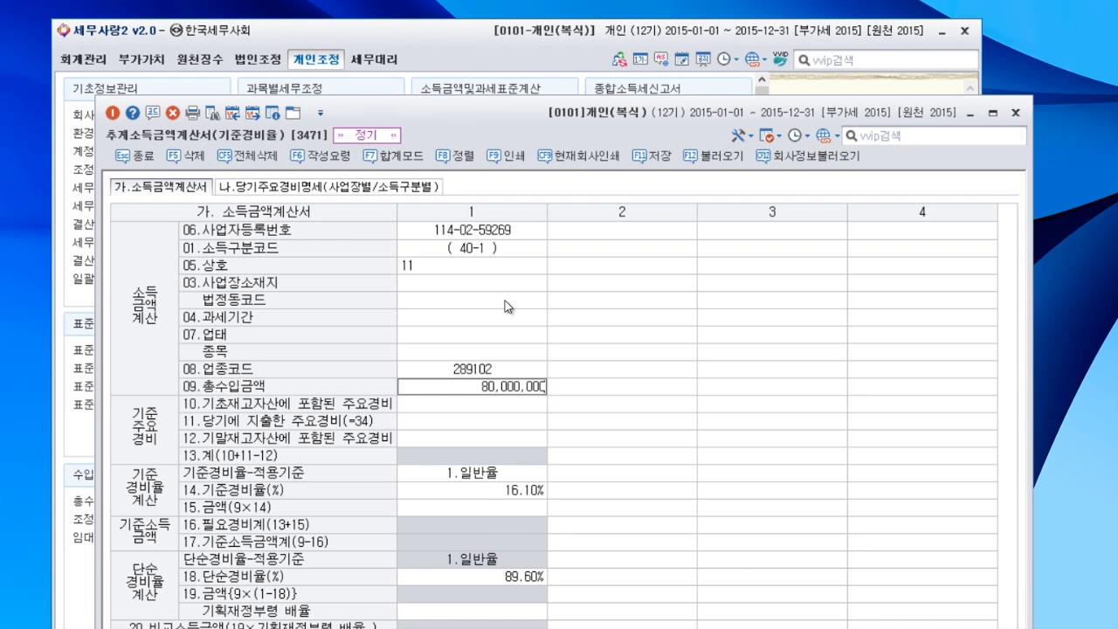
key(Return)
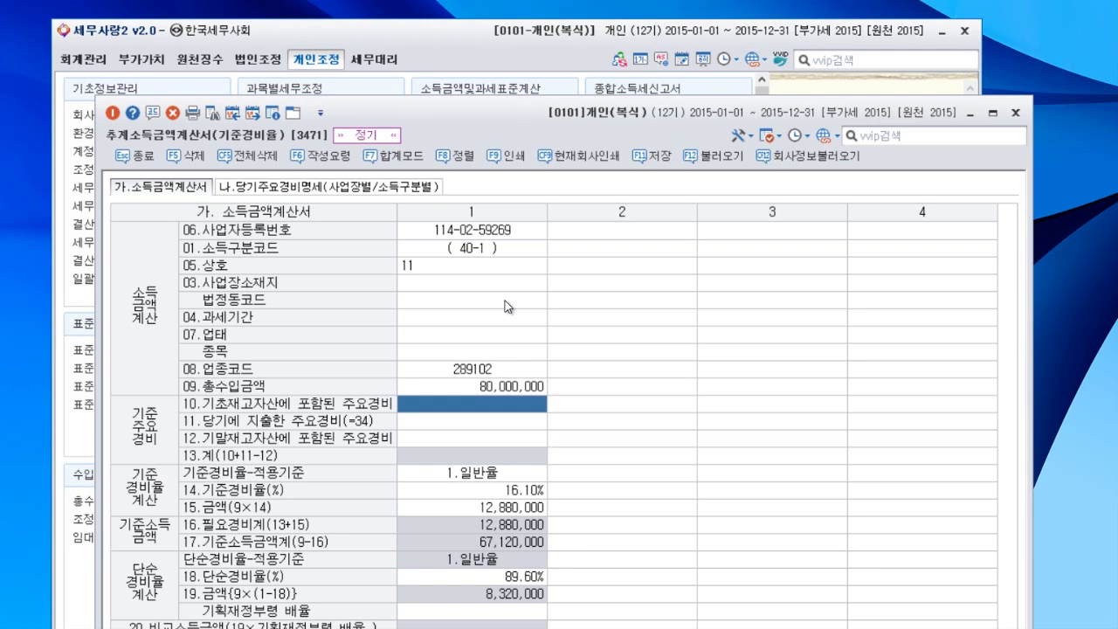
Step: Leave 10.기초재고자산에 포함된 주요경비 blank and enter 15,000,000 for 11.당기에 지출한 주요경비
key(Return)
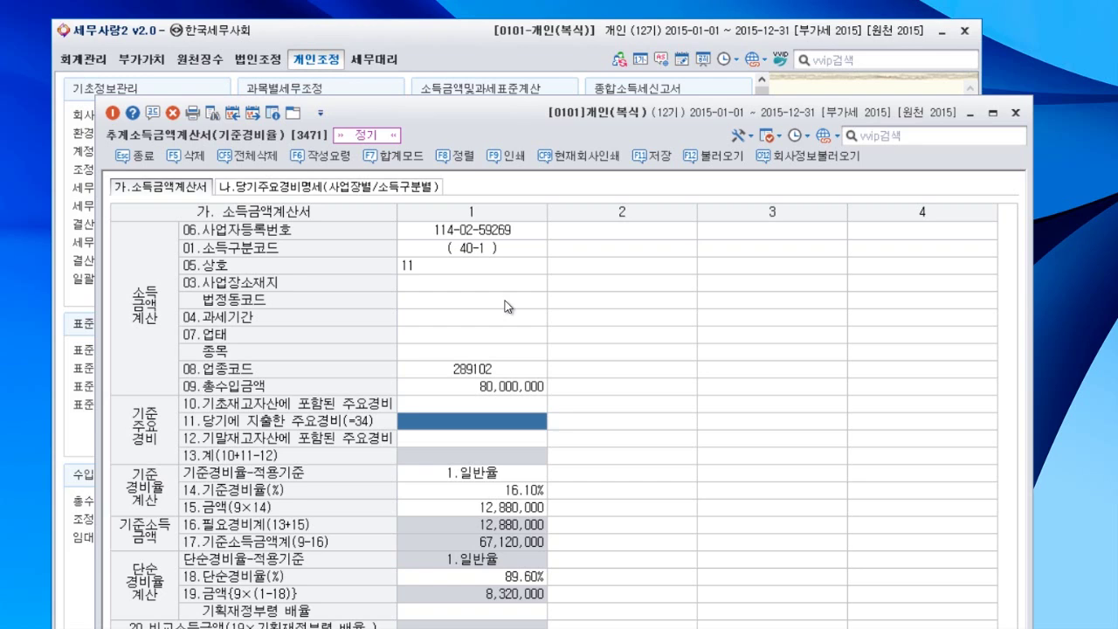
text(15,000,000)
key(Return)
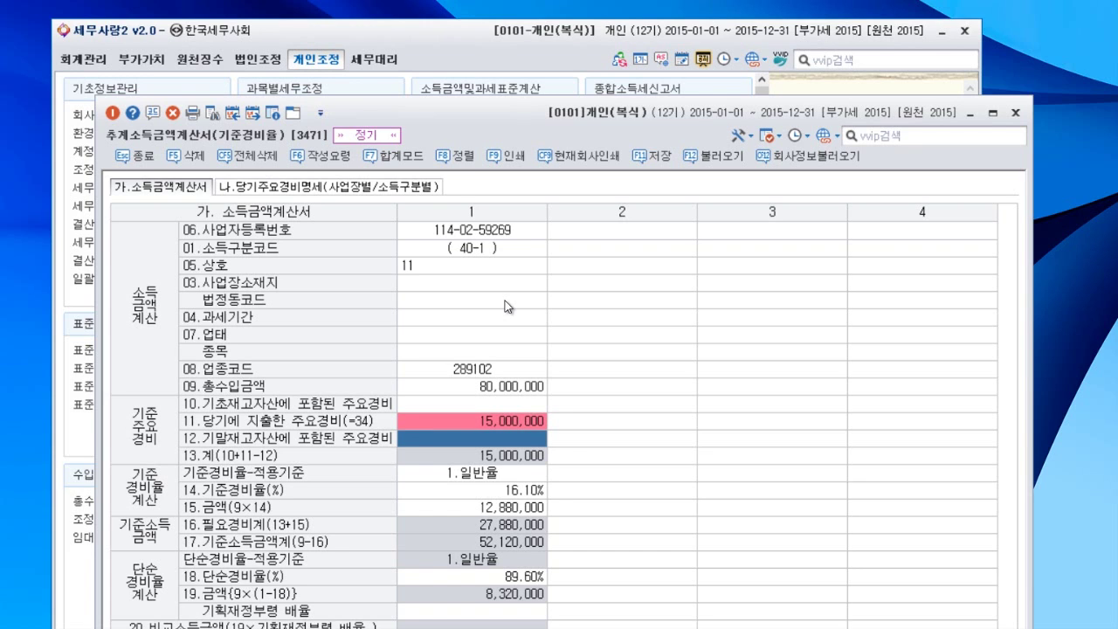
Step: Change 11.당기에 지출한 주요경비 in column 1 to 37,000,000
click(520, 423)
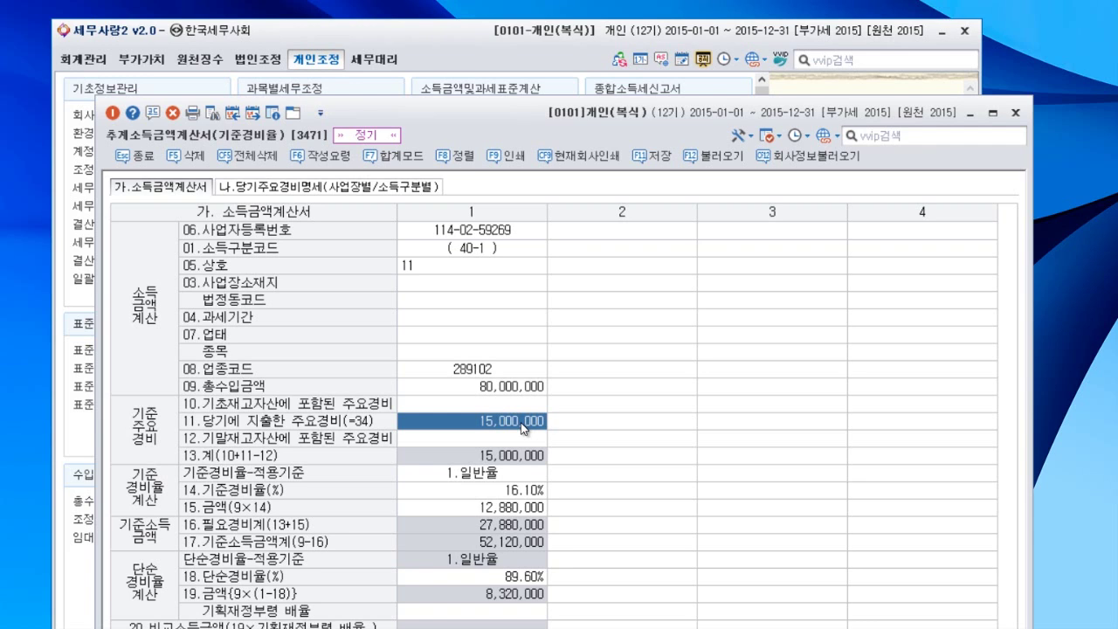
text(37000000)
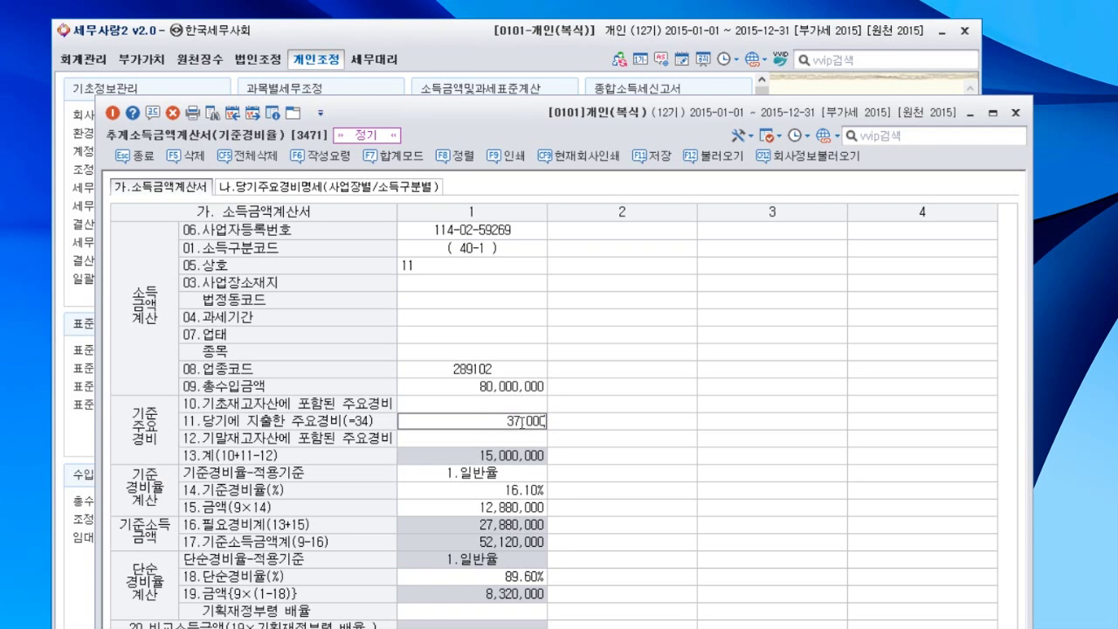
key(Return)
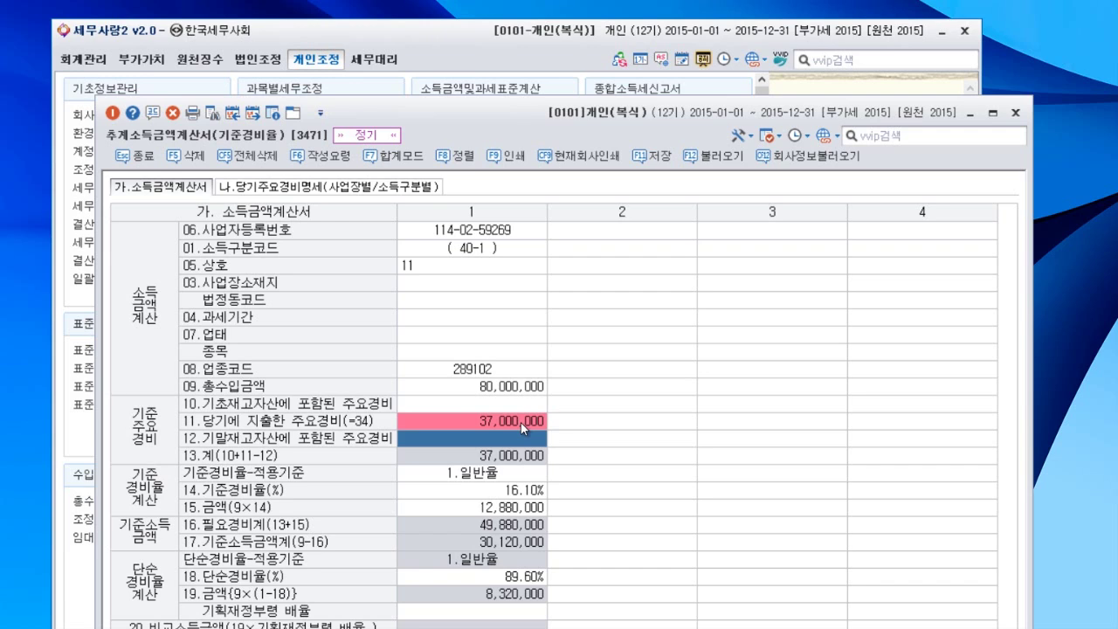
Step: Keep the 기준경비율 fields as they are and set 기획재정부령 배율 to 3.0배
key(Return)
key(Return)
key(Return)
key(Return)
key(Return)
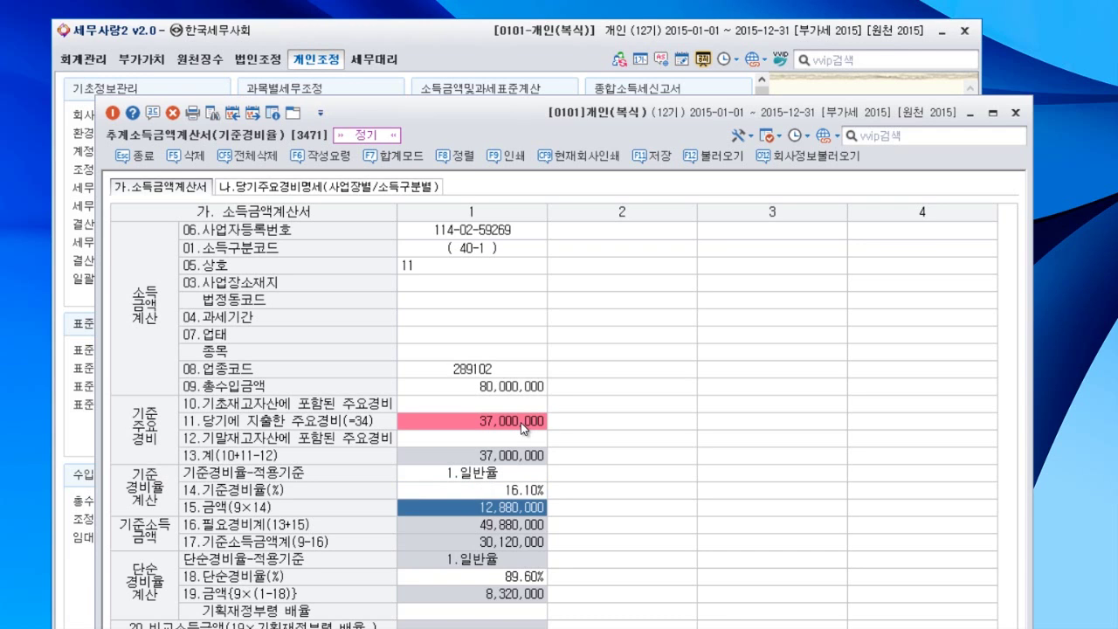
key(Return)
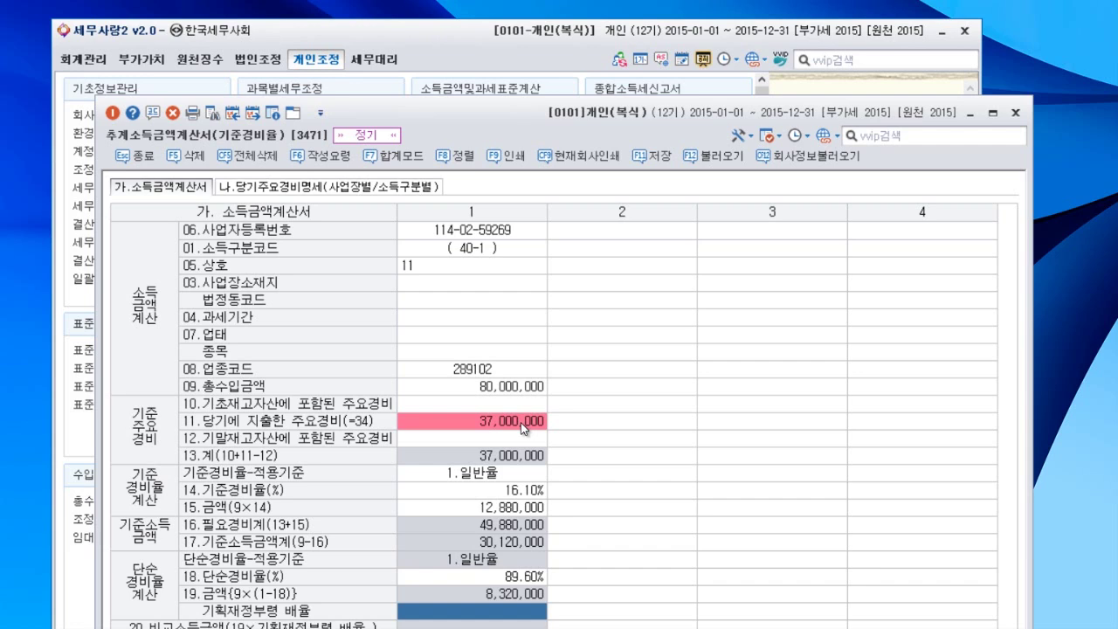
text(3)
key(Return)
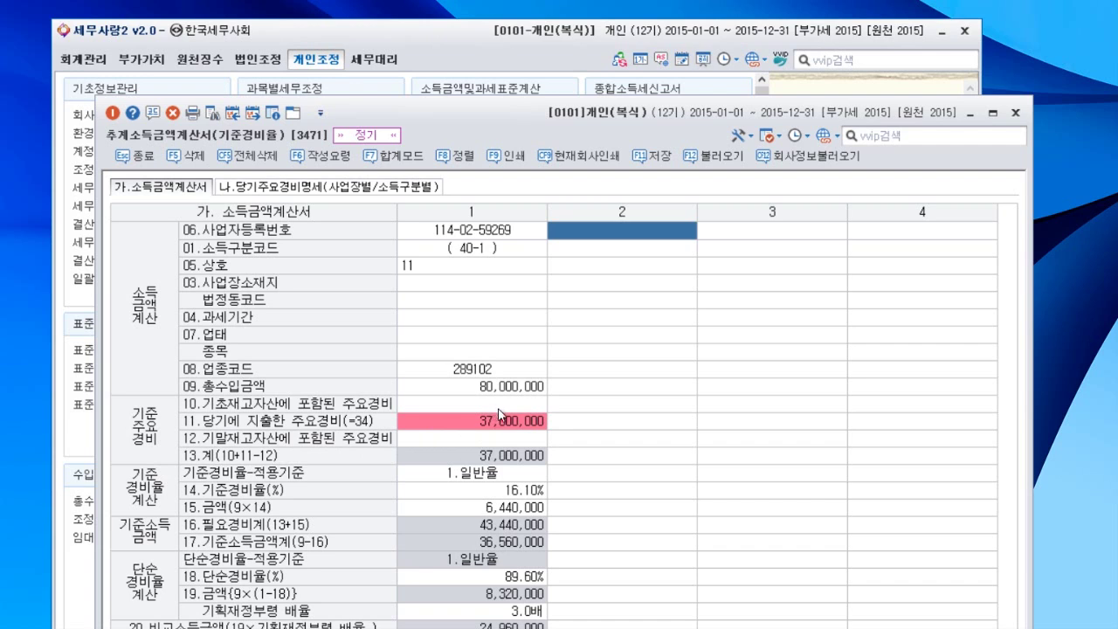
Step: In 나.당기주요경비명세, enter 10,000,000 for 23.정규증빙서류 수취금액 and 5,000,000 for 24.주요경비지출명세서 작성금액 under 매입비용
click(289, 190)
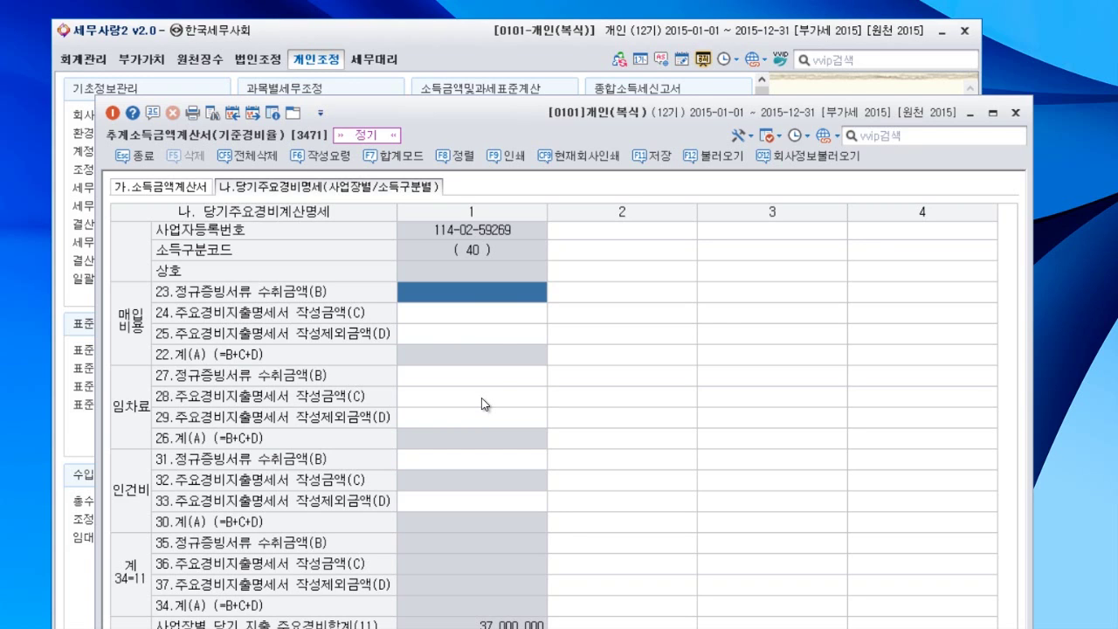
text(100000,000)
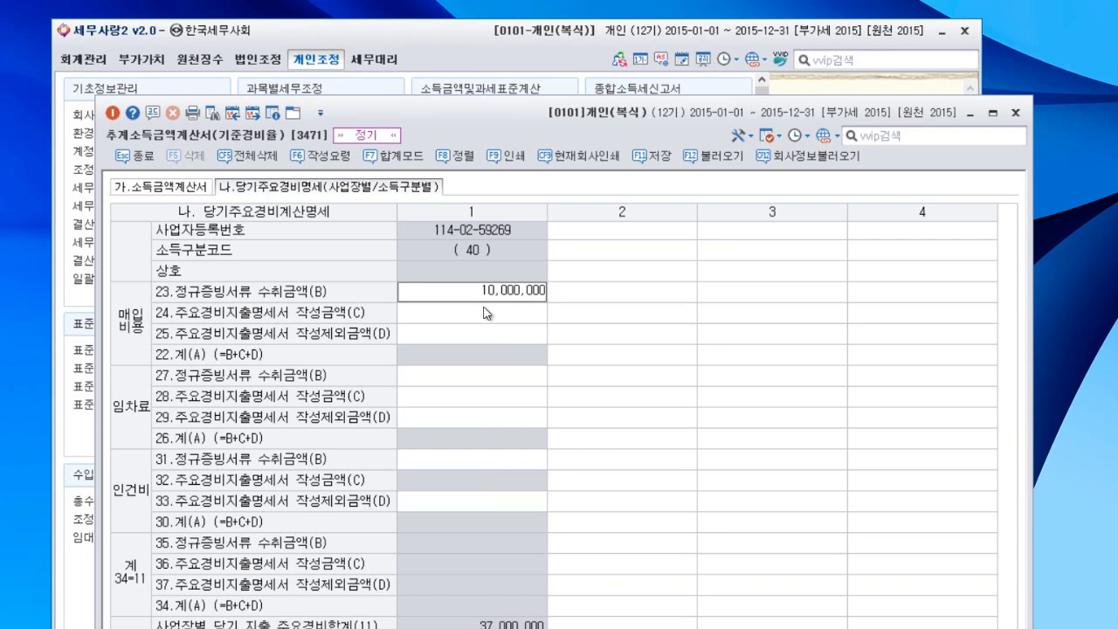
key(Return)
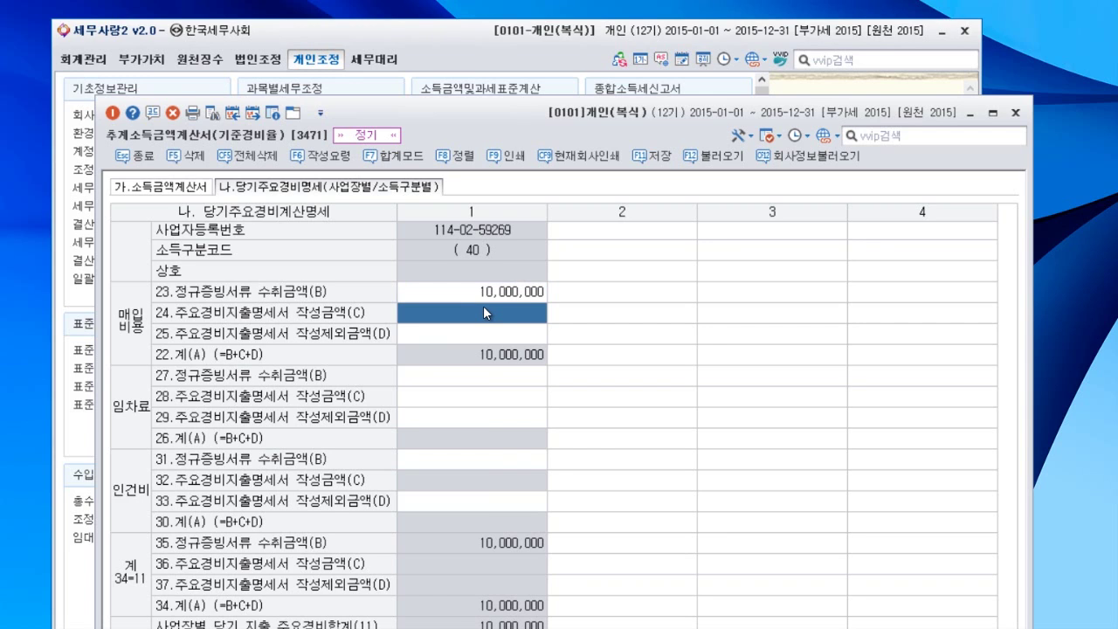
text(5,000,000)
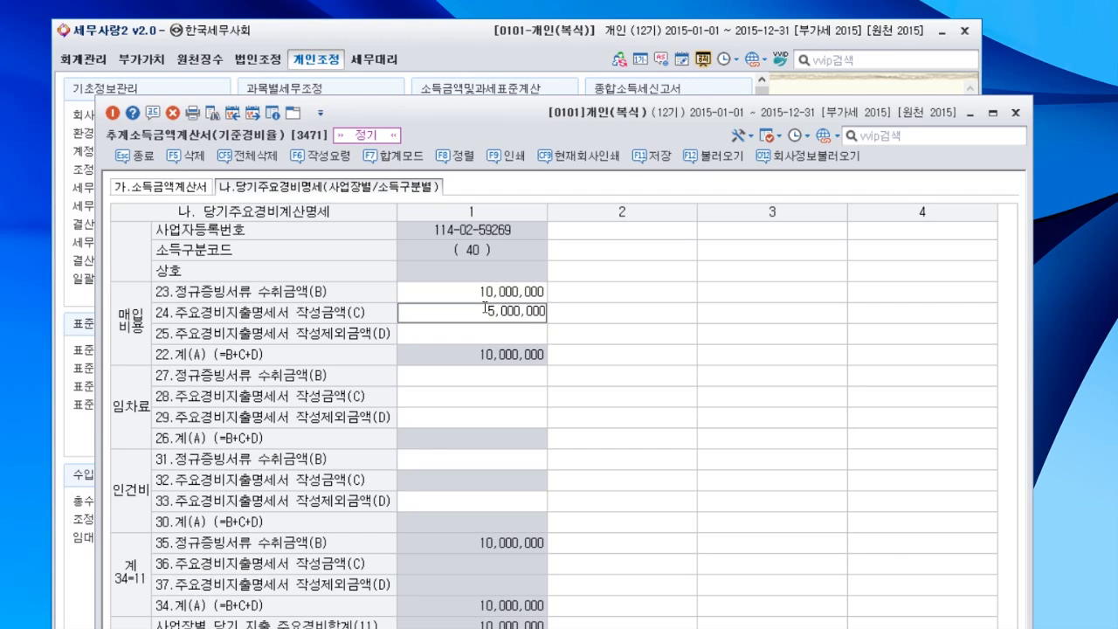
key(Return)
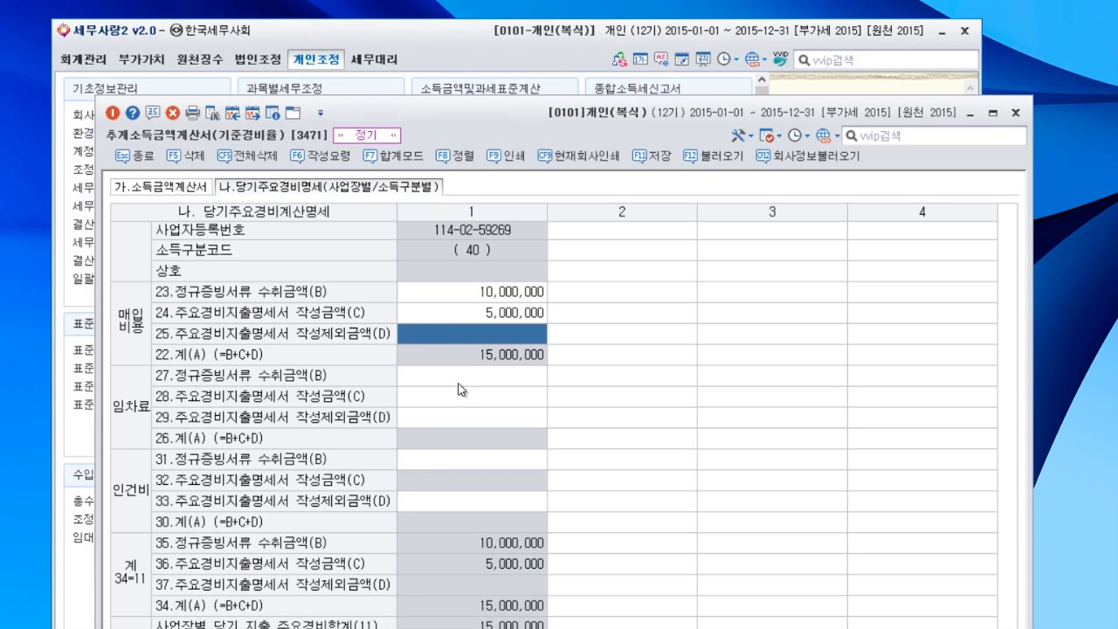
Step: Enter 15,000,000 for 27.정규증빙서류 수취금액(B) under 임차료
click(460, 380)
text(15,000,000)
key(Return)
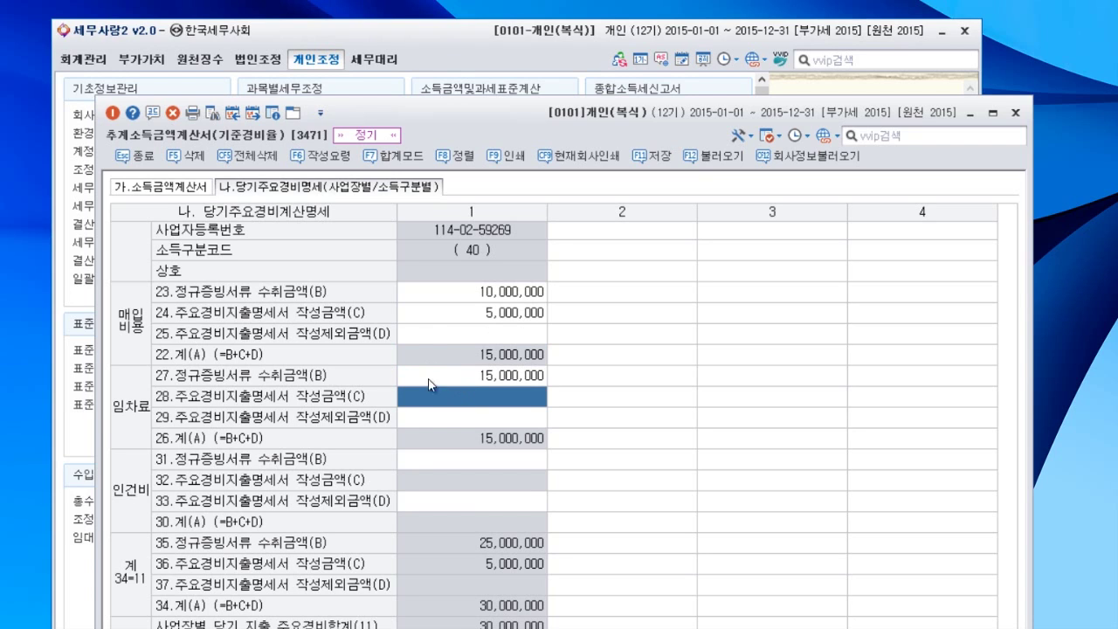
Step: Change 27.정규증빙서류 수취금액(B) under 임차료 to 7,000,000
click(497, 381)
text(7)
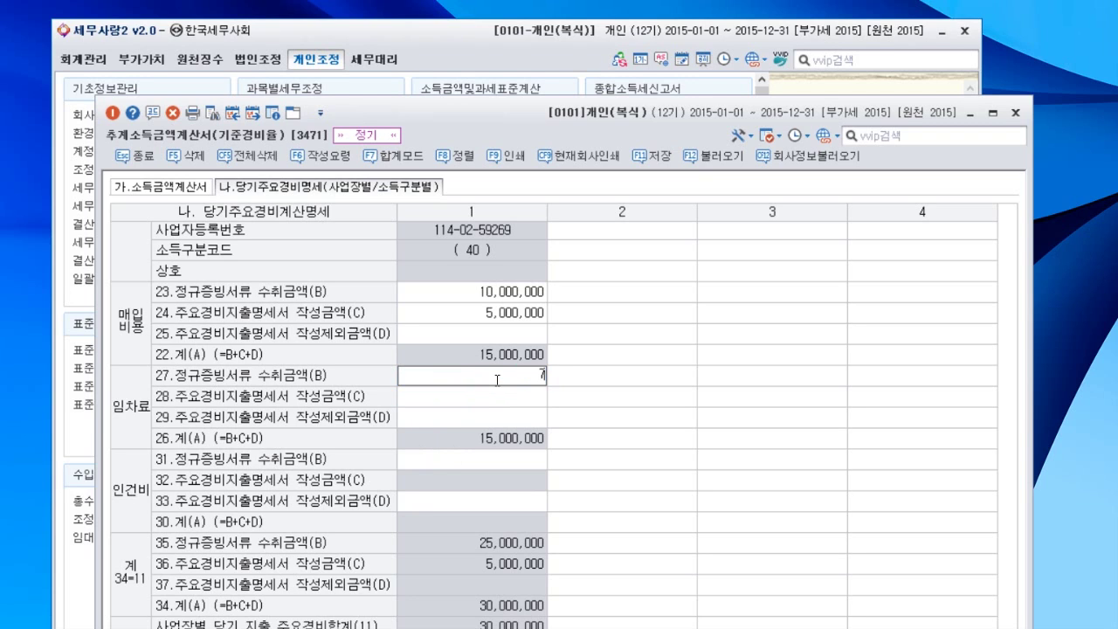
text(,000,000)
key(Return)
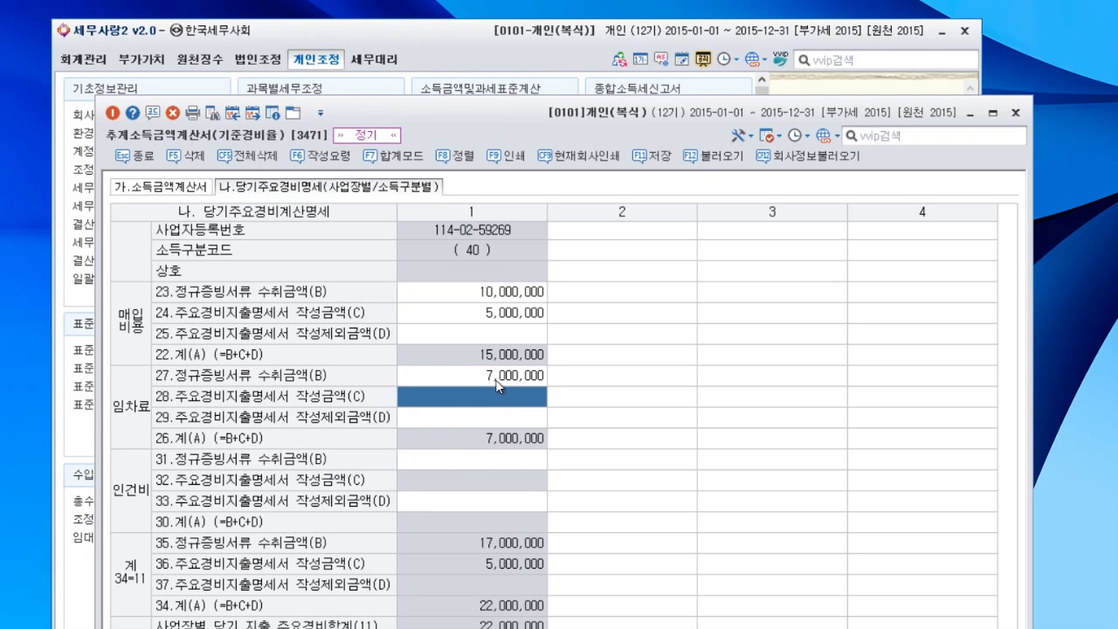
Step: Enter 15,000,000 for 31.정규증빙서류 수취금액(B) under 인건비
click(486, 463)
text(15,000,000)
key(Return)
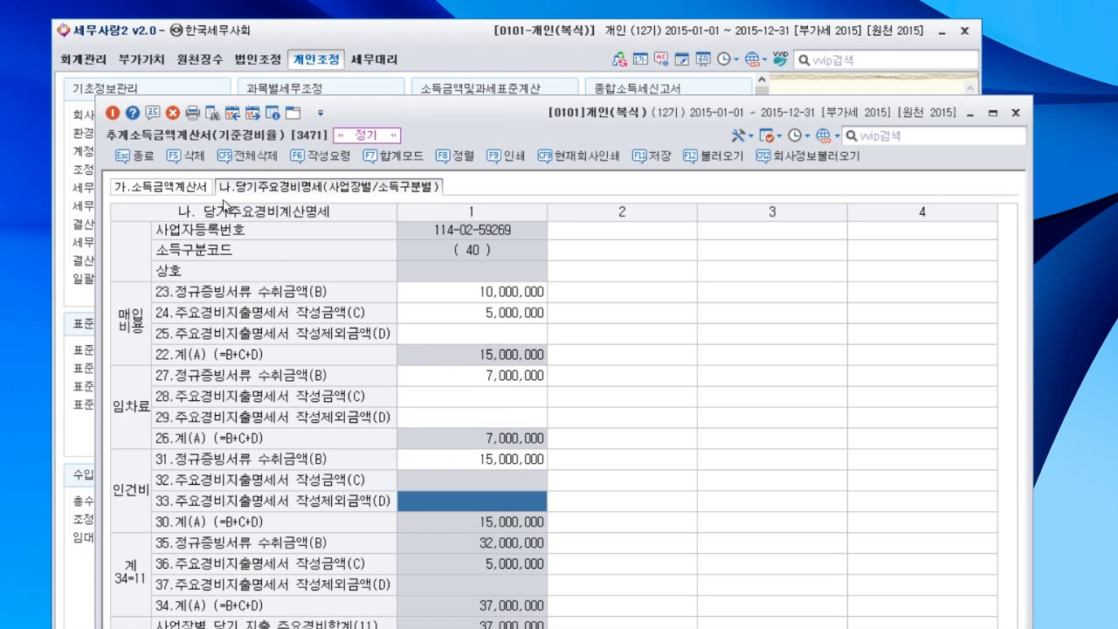
Step: Return to 가.소득금액계산서 and check the 11.당기에 지출한 주요경비 and 12.기말재고자산에 포함된 주요경비 fields
click(179, 186)
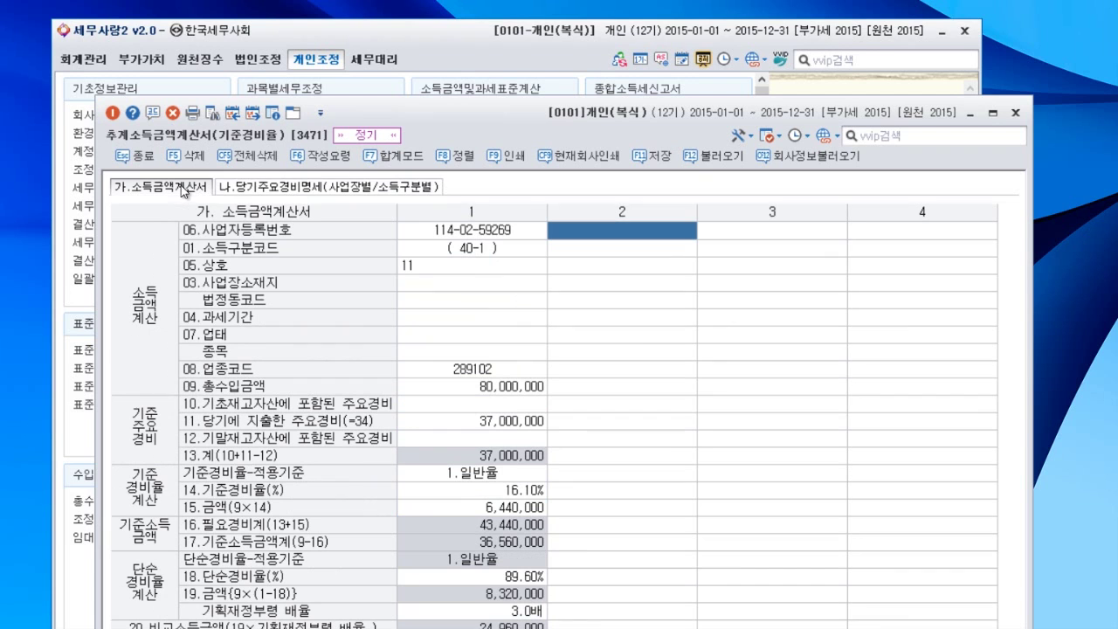
click(508, 423)
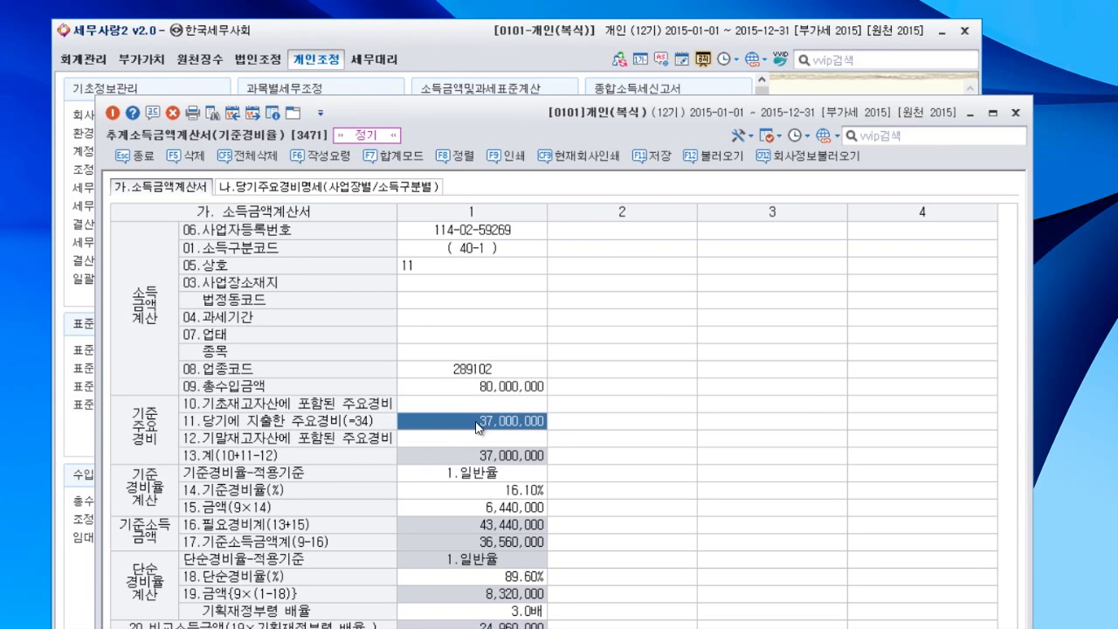
click(489, 439)
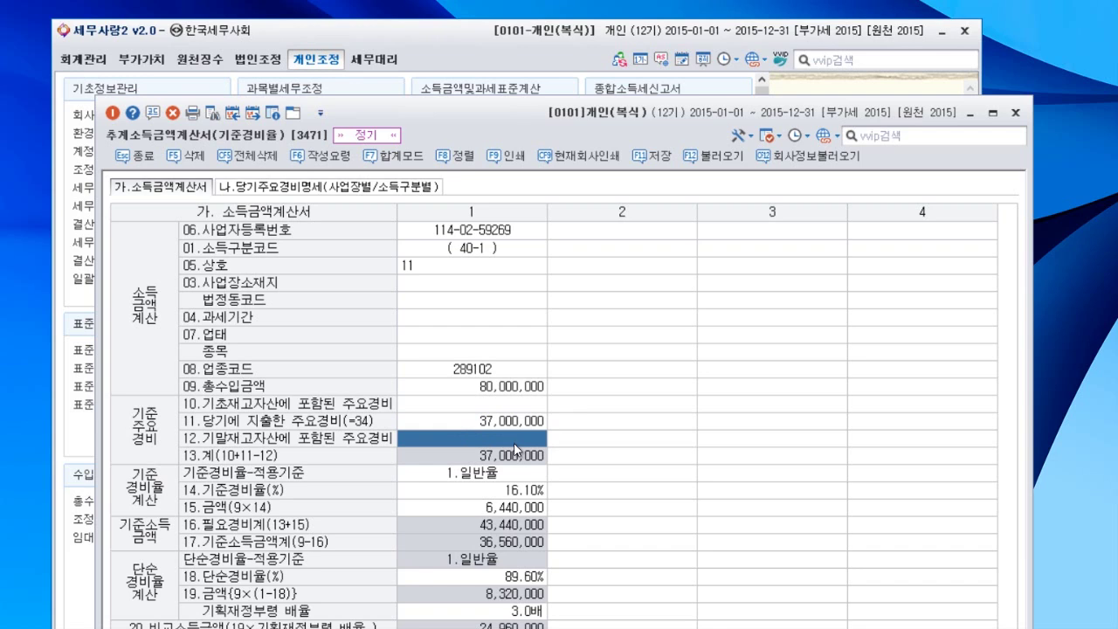